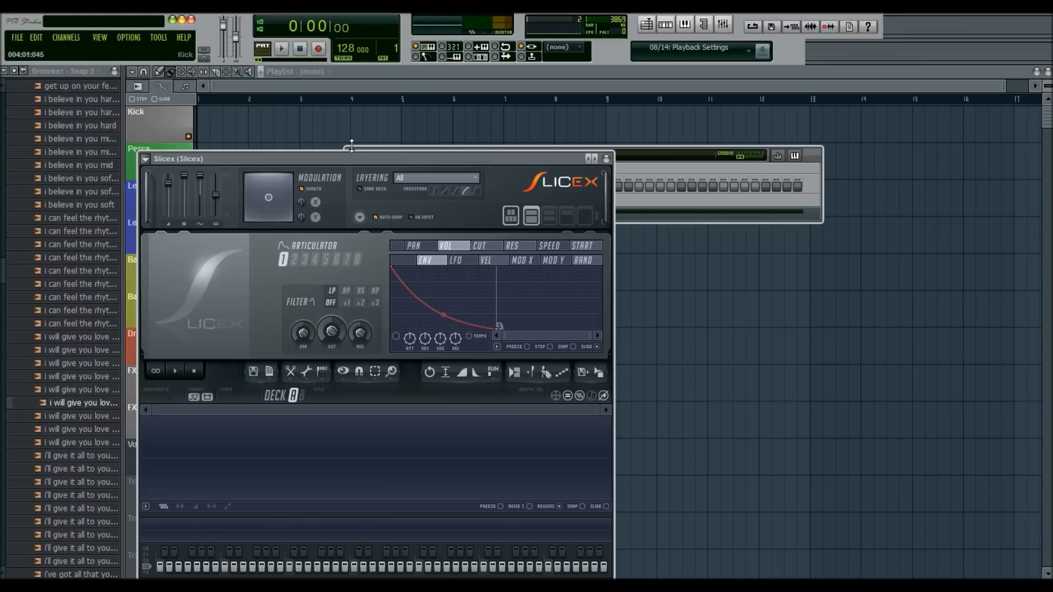
- Move the Slicex window toward the middle of the workspace and switch between decks B and A, ending on deck A
drag(337, 157, 472, 147)
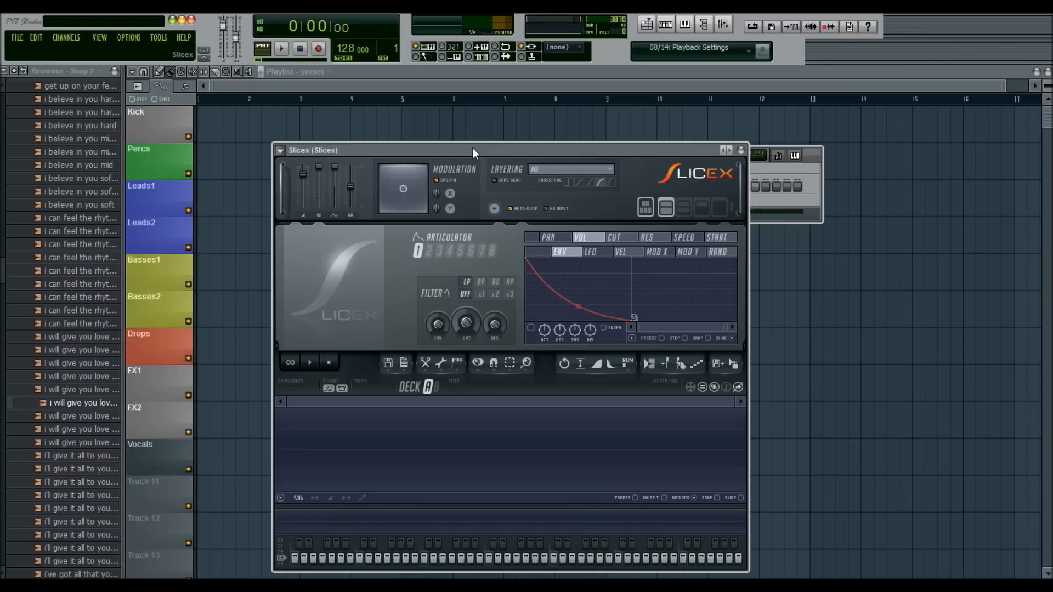
click(435, 387)
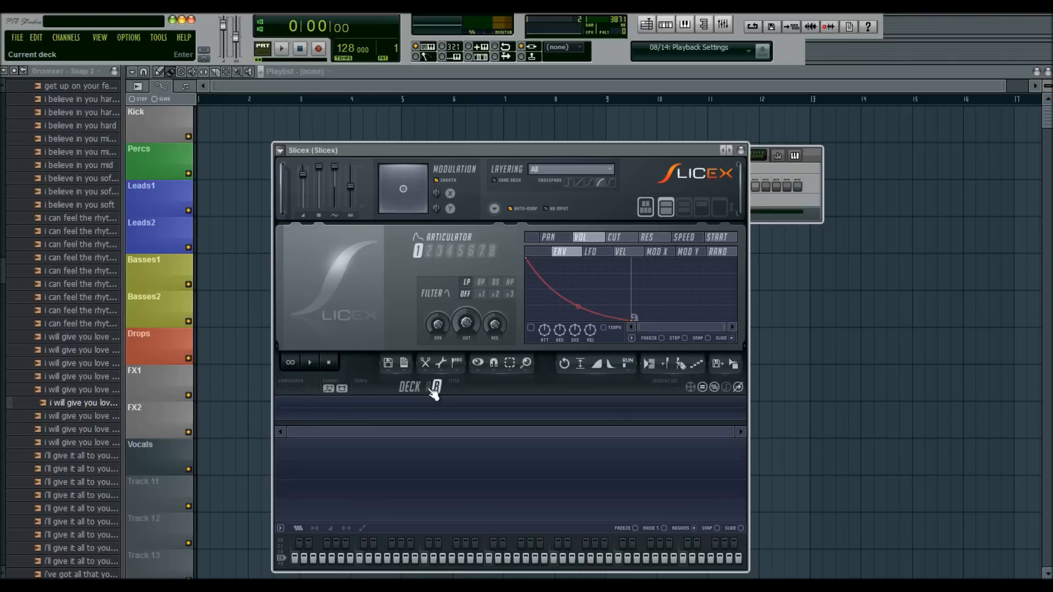
click(428, 387)
click(435, 388)
click(429, 387)
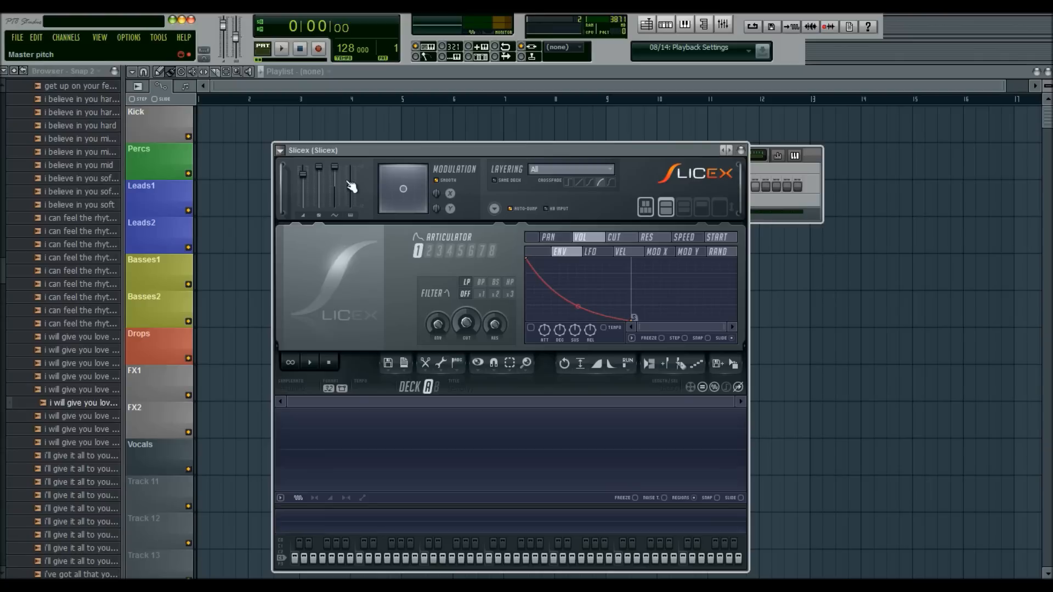
- Audition several "i will give you love" vocal samples and load "i will give you love mid" into Slicex deck A
click(90, 377)
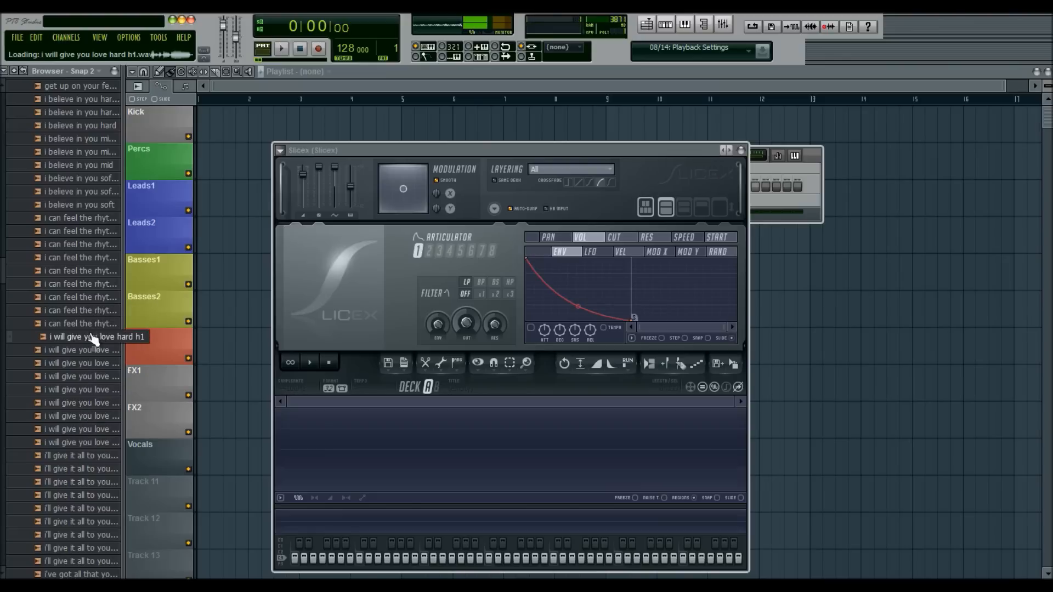
click(102, 429)
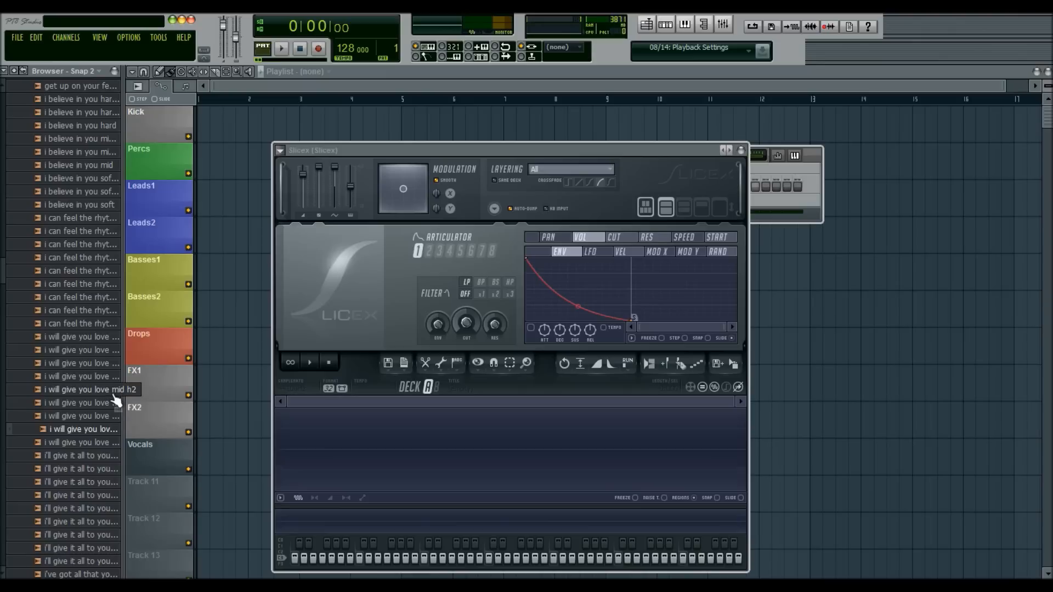
click(108, 404)
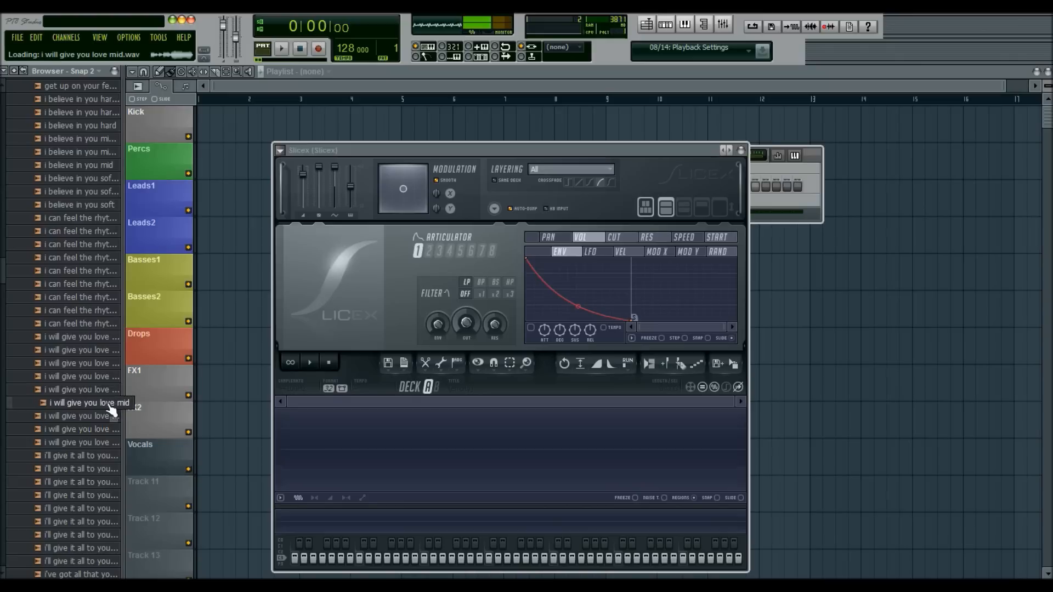
drag(111, 410, 504, 440)
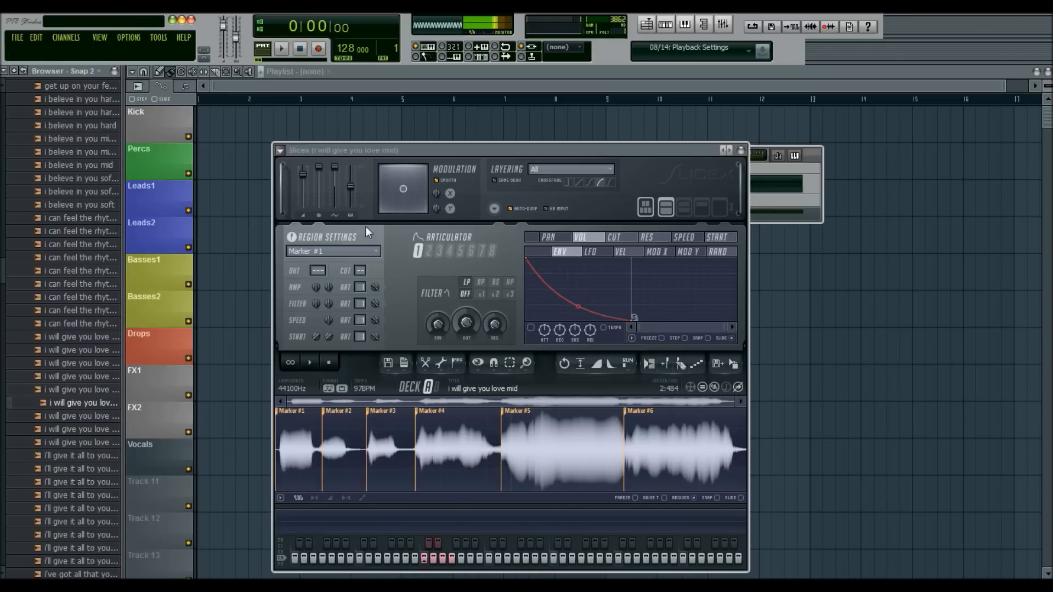
- Play the vocal slices Marker #1 to Marker #6 in order, and repeat some of them as a chopped pattern
key(z)
key(s)
key(x)
key(d)
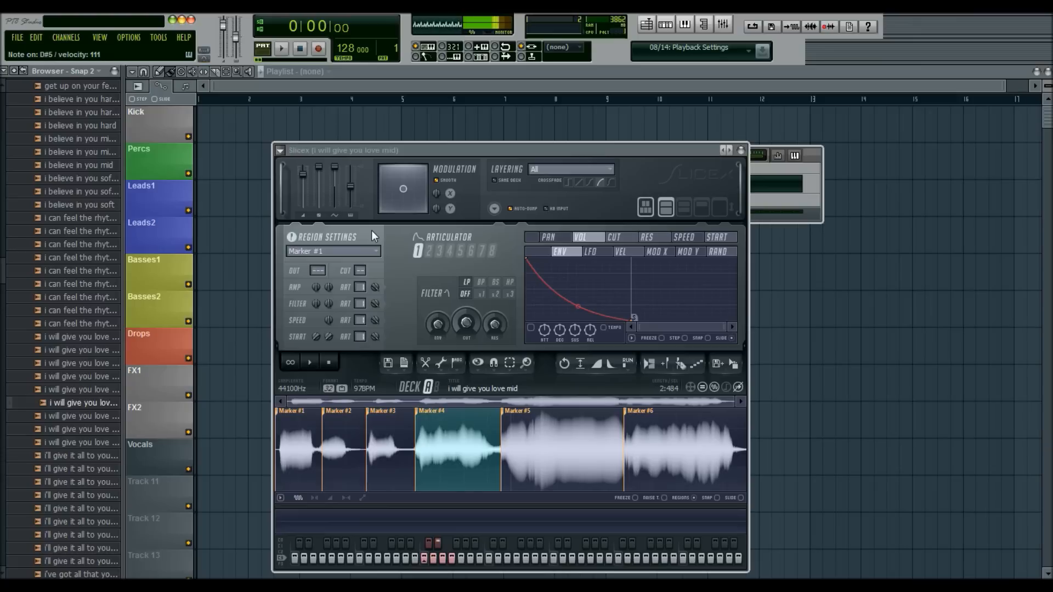
key(c)
key(v)
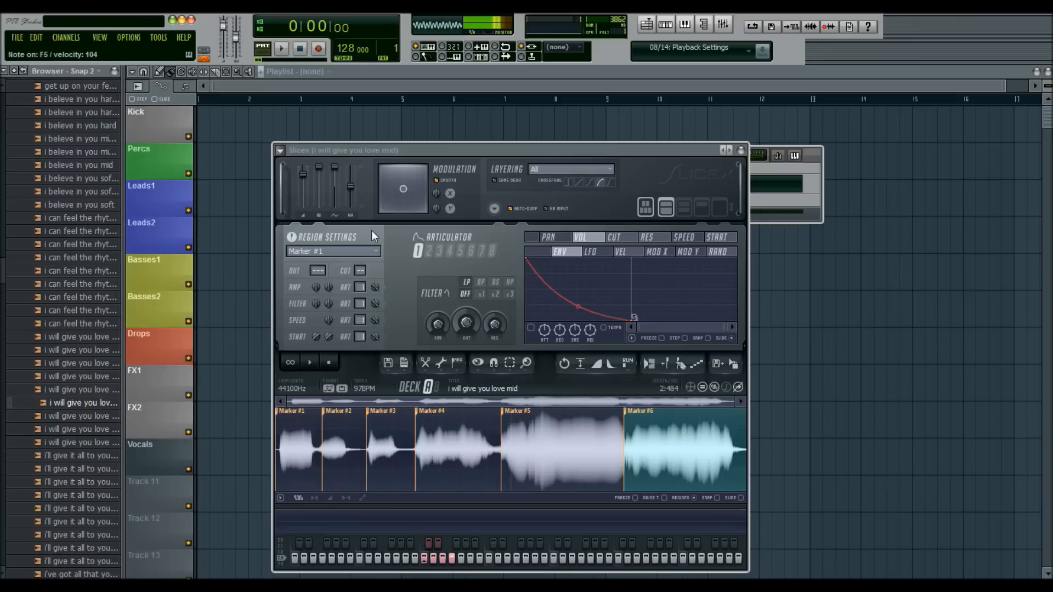
key(z)
key(z)
key(x)
key(c)
key(x)
key(v)
key(v)
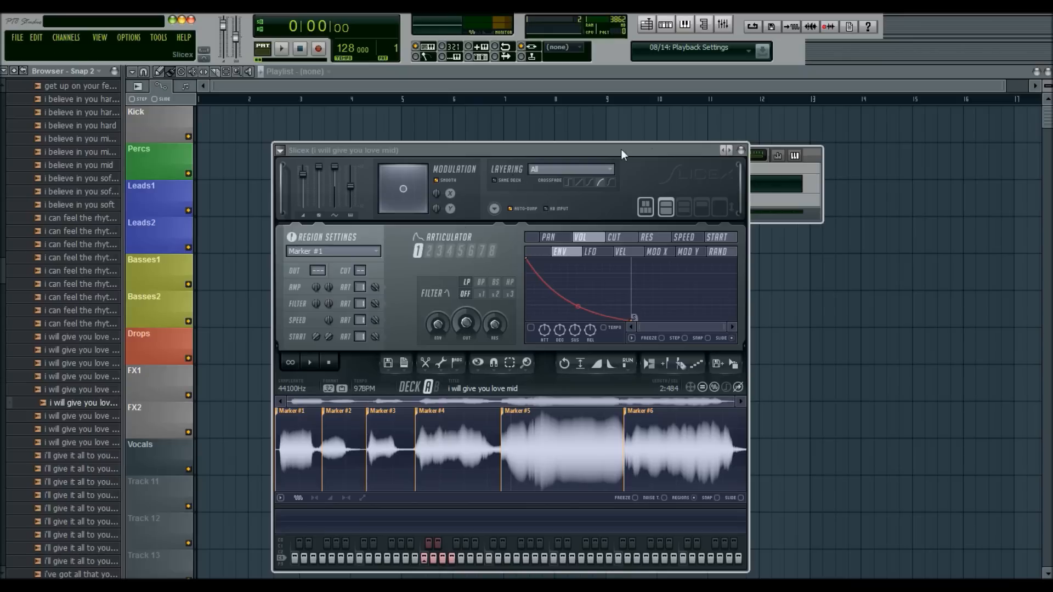
- Replace the sliced vocal channel with a fresh Slicex instance and load "i will give you love mid" into deck A
click(741, 150)
right_click(434, 179)
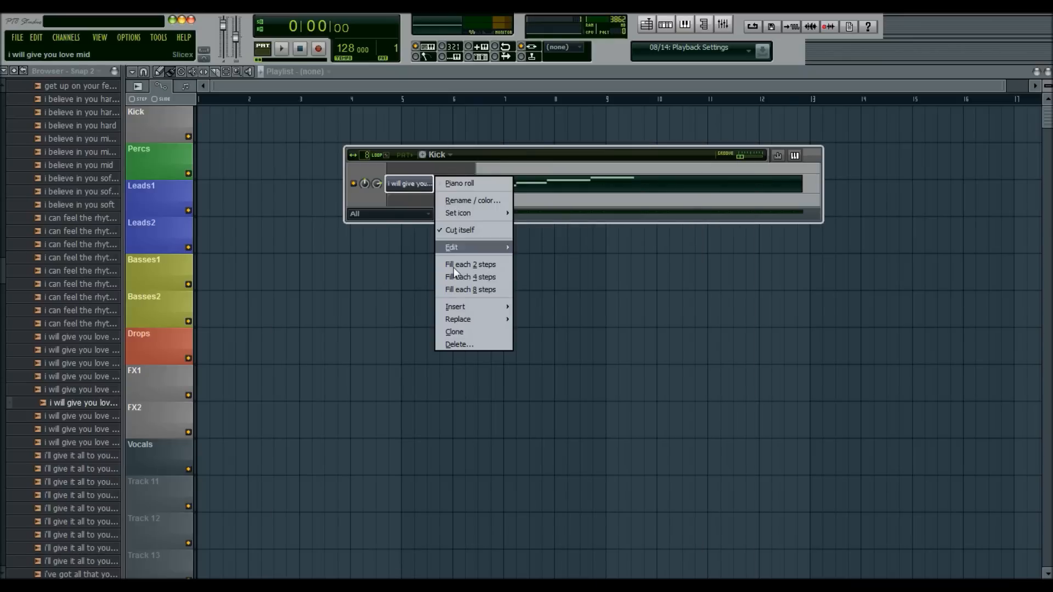
mouse_move(464, 320)
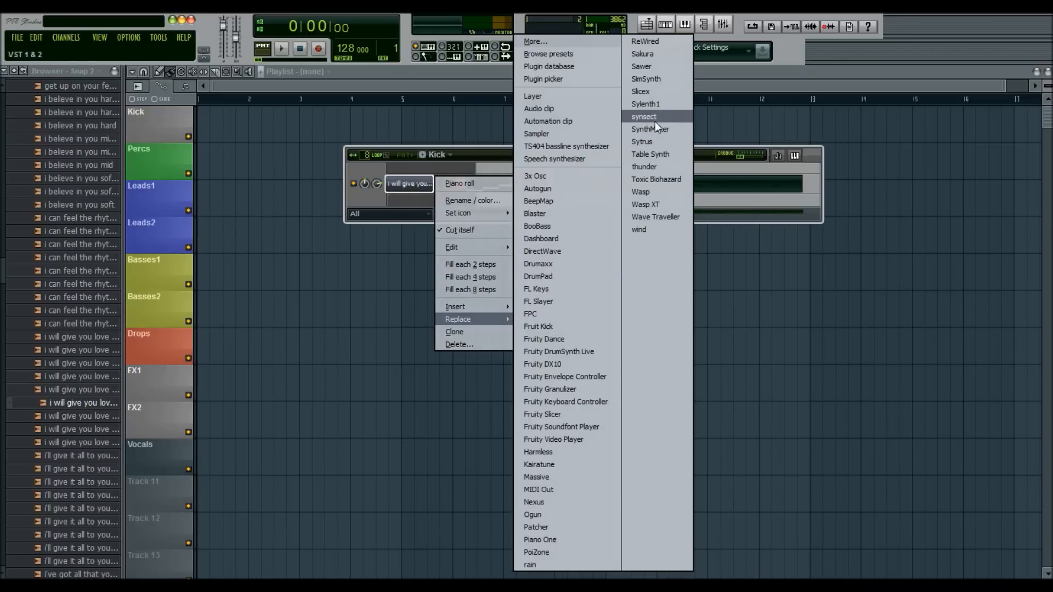
click(655, 91)
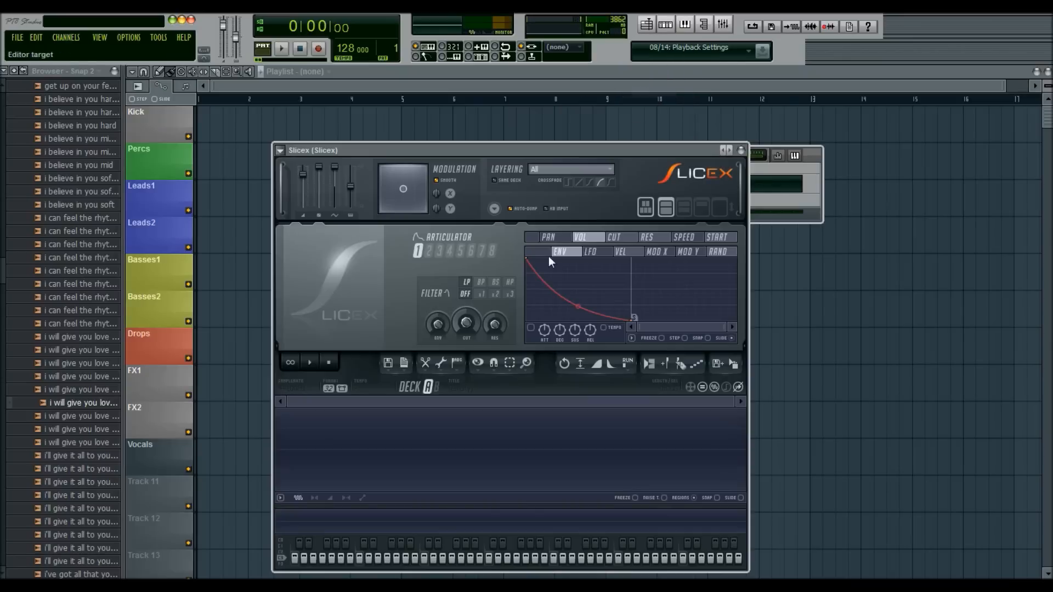
click(83, 405)
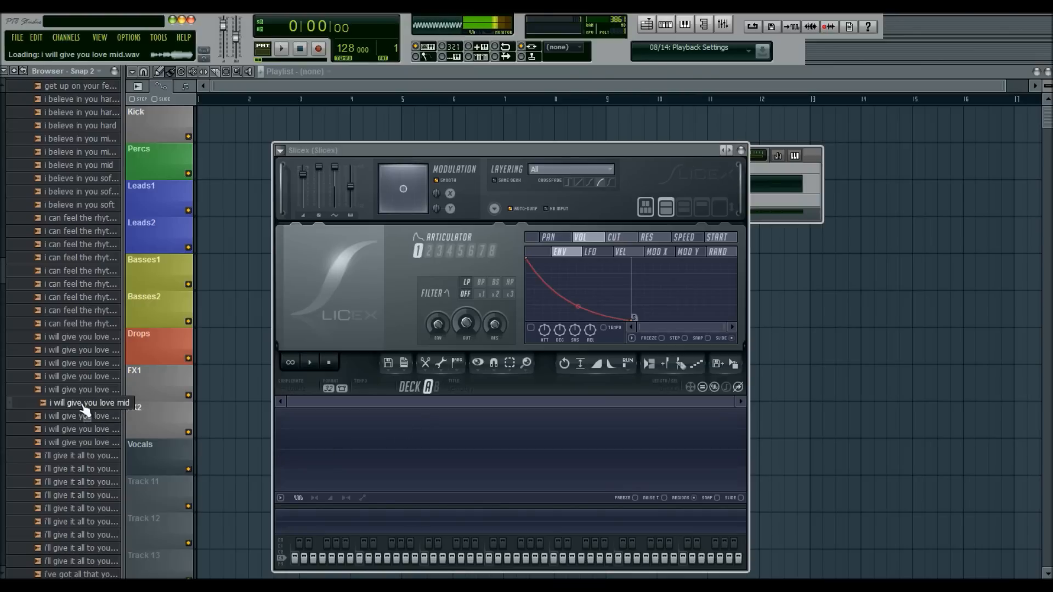
drag(53, 411, 427, 433)
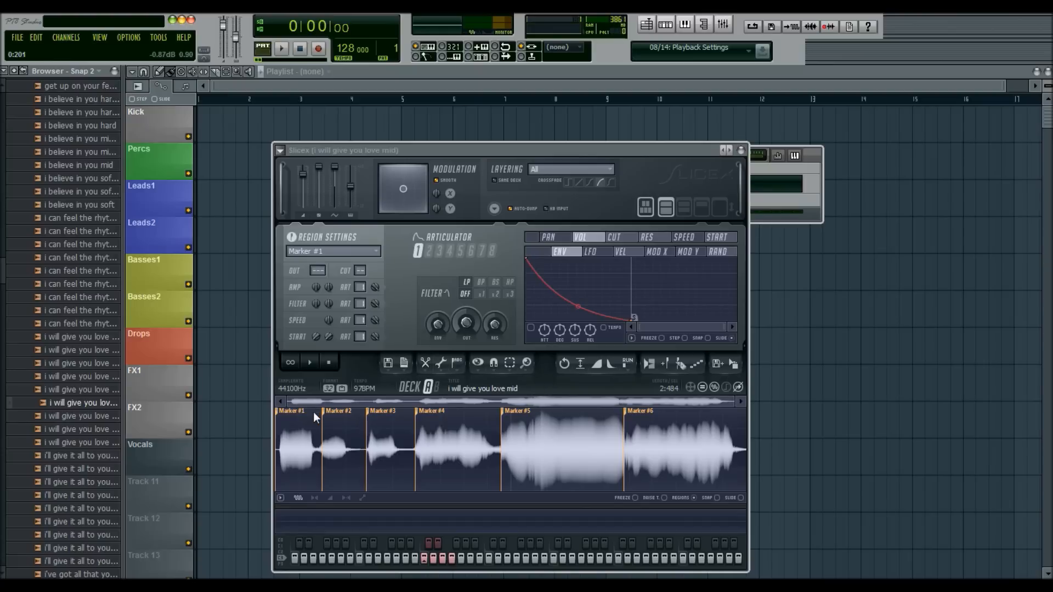
- Audition the first slices and shift Marker #2 slightly earlier in the waveform
key(x)
key(s)
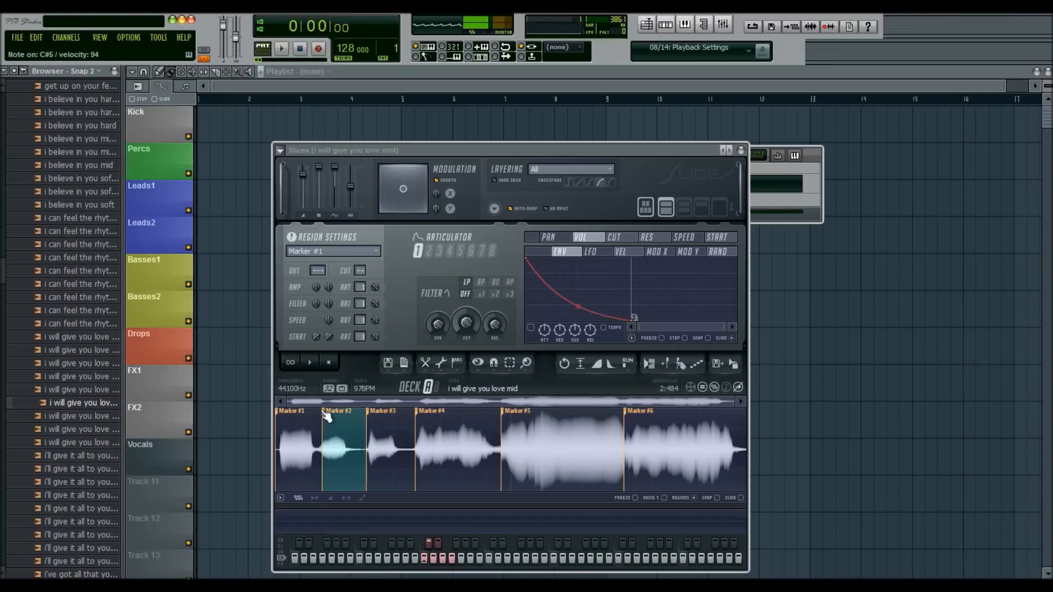
drag(324, 411, 320, 413)
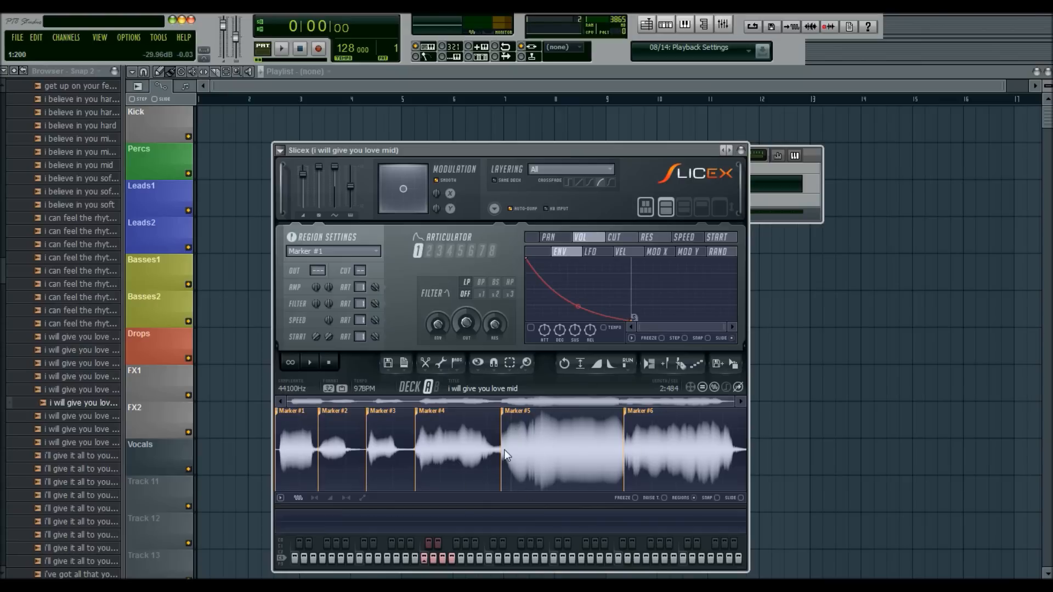
click(453, 449)
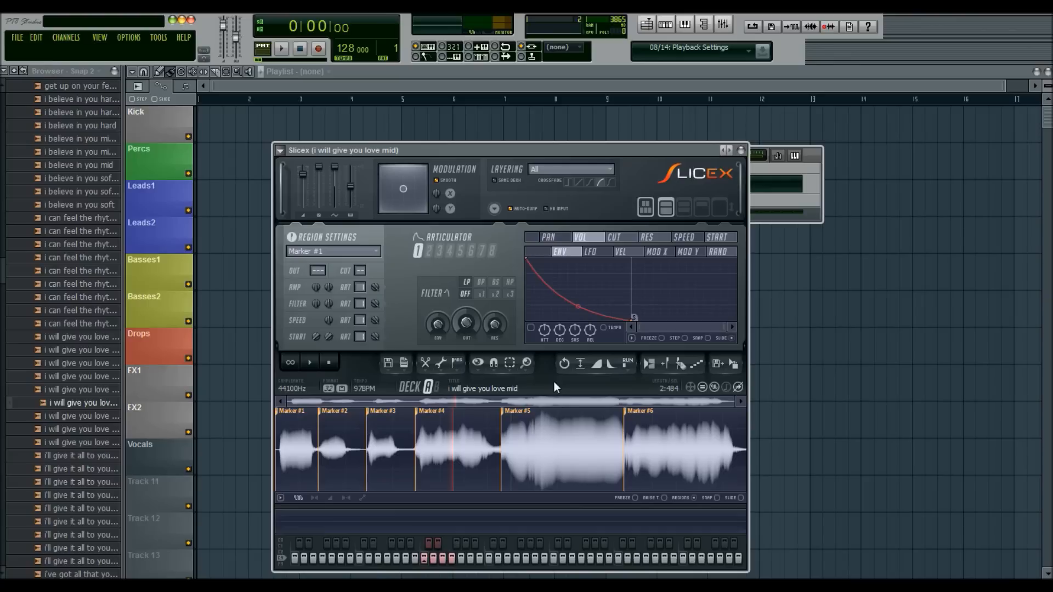
click(406, 365)
click(406, 365)
- Open the sliced vocal channel's piano roll and audition its notes from Marker #1 to Marker #6
click(809, 187)
click(514, 175)
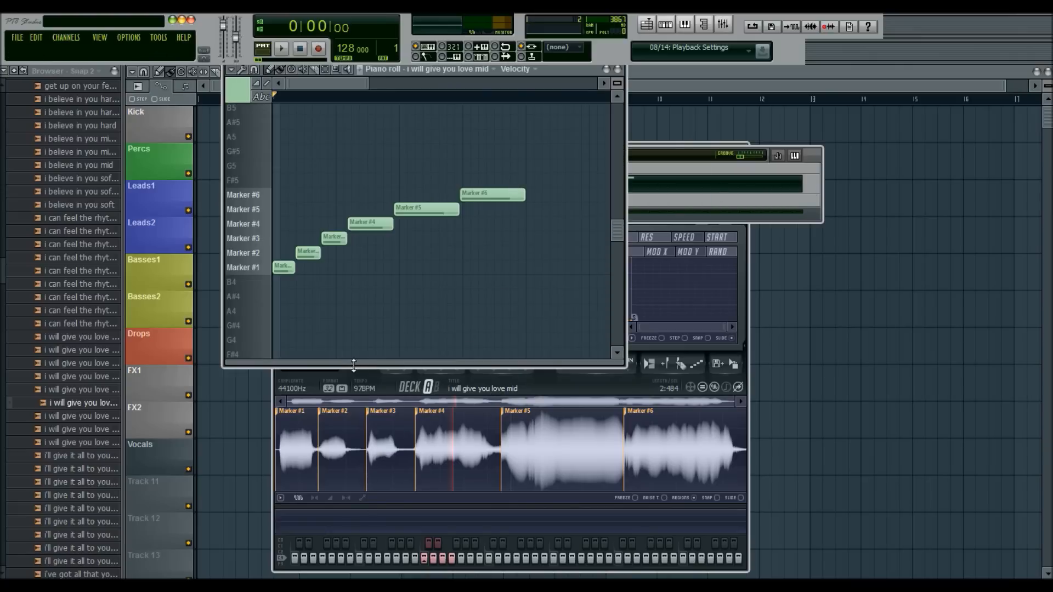
click(286, 267)
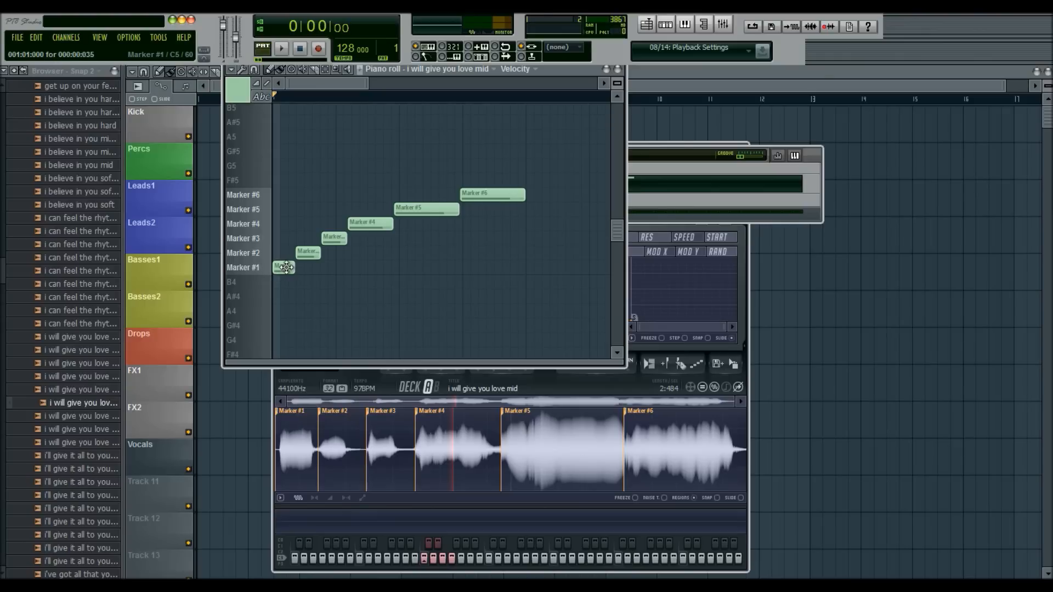
click(308, 253)
click(334, 238)
click(367, 226)
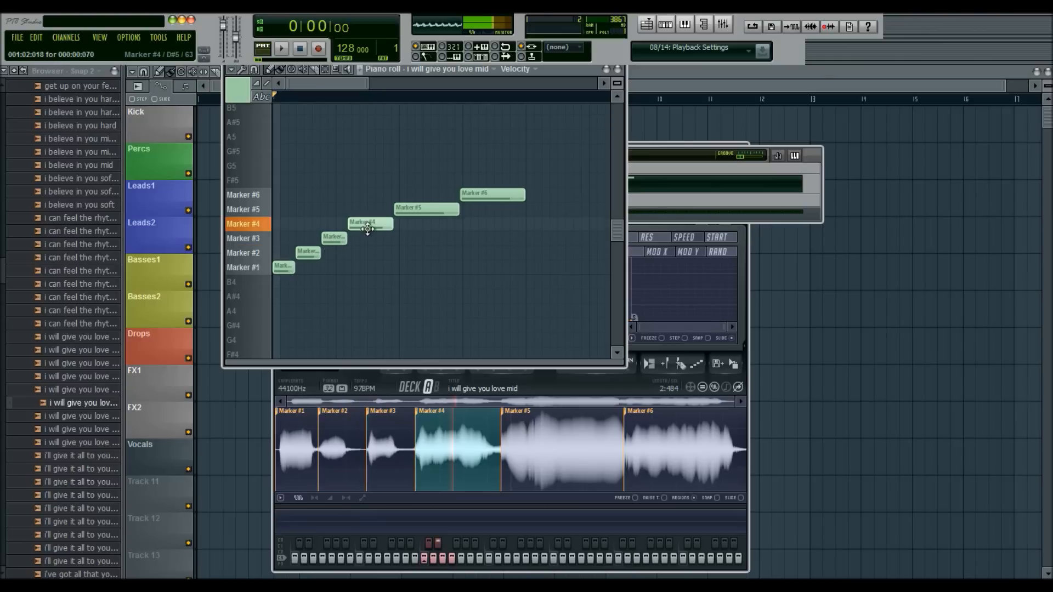
click(436, 207)
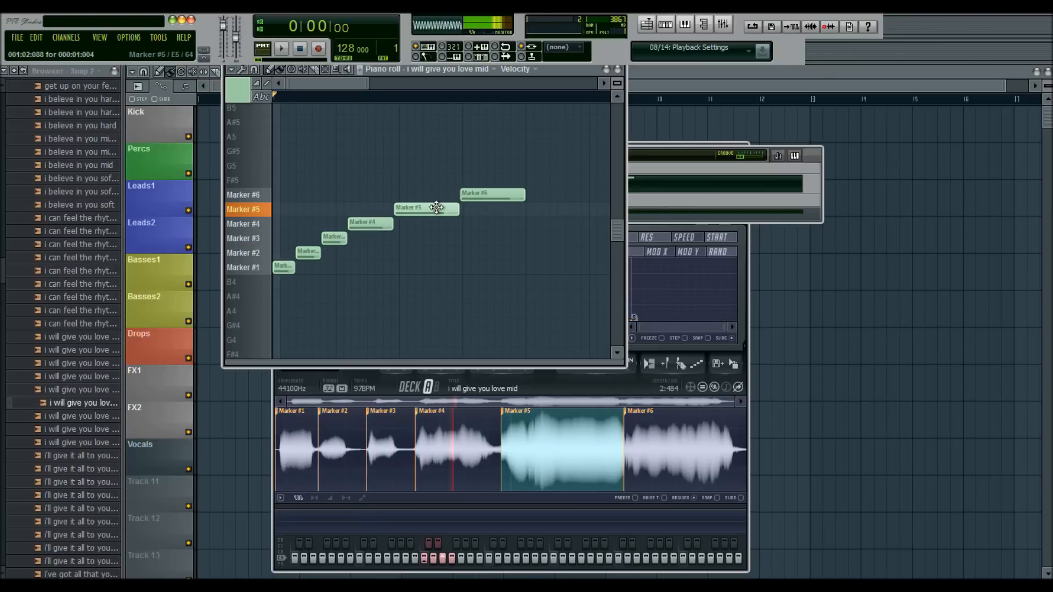
click(482, 195)
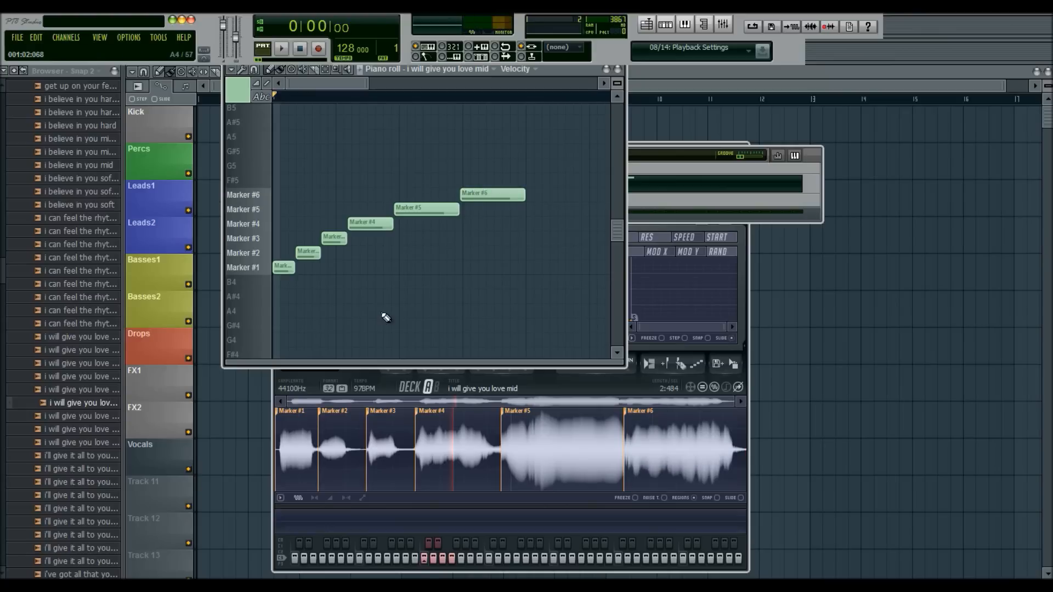
- Play the slices live as a chopped vocal pattern, repeating several of them without recording any notes
key(z)
key(z)
key(x)
key(v)
key(x)
key(v)
key(v)
key(v)
key(c)
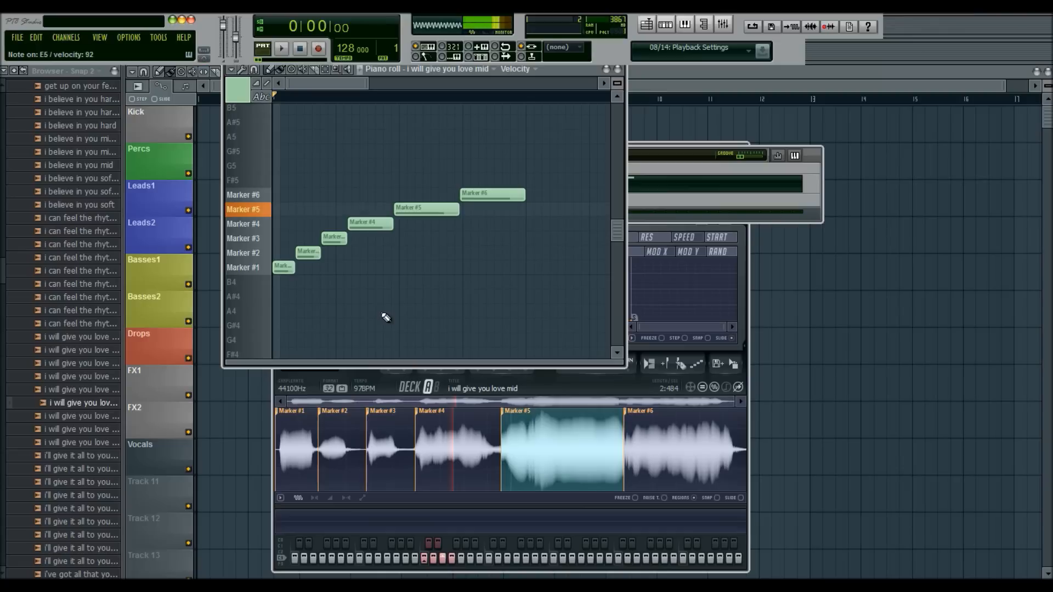
key(c)
key(d)
key(d)
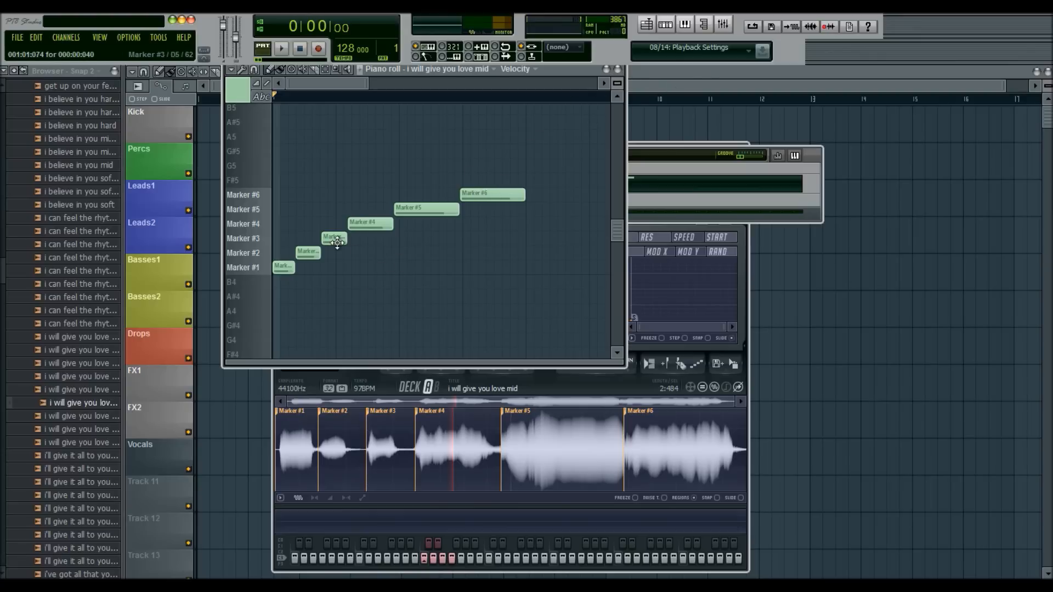
- Try replacing the Marker #5 note with two short Marker #3 notes and play the pattern back
click(410, 239)
right_click(426, 211)
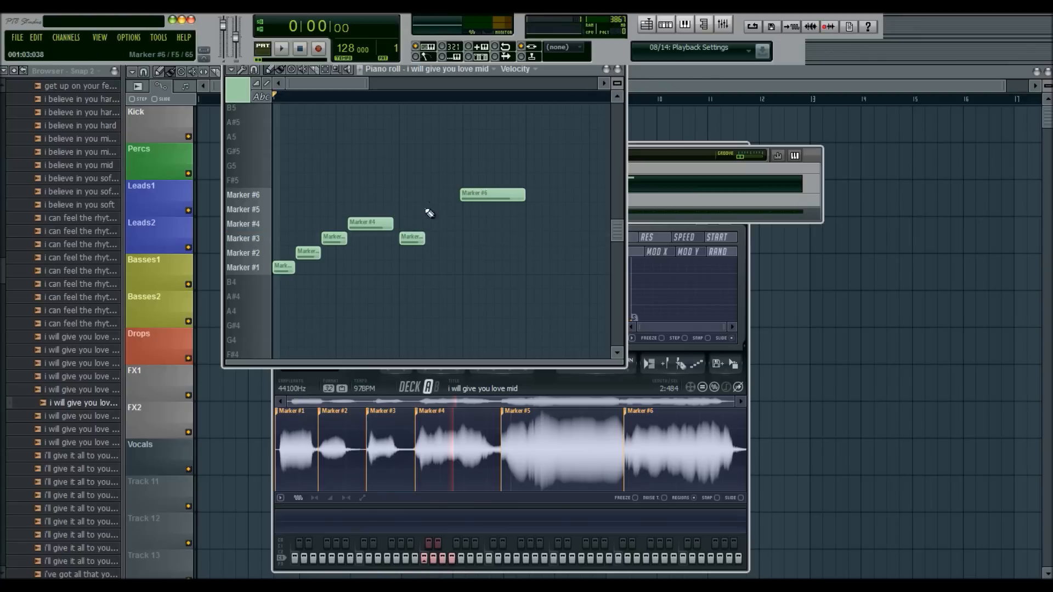
key(space)
click(433, 240)
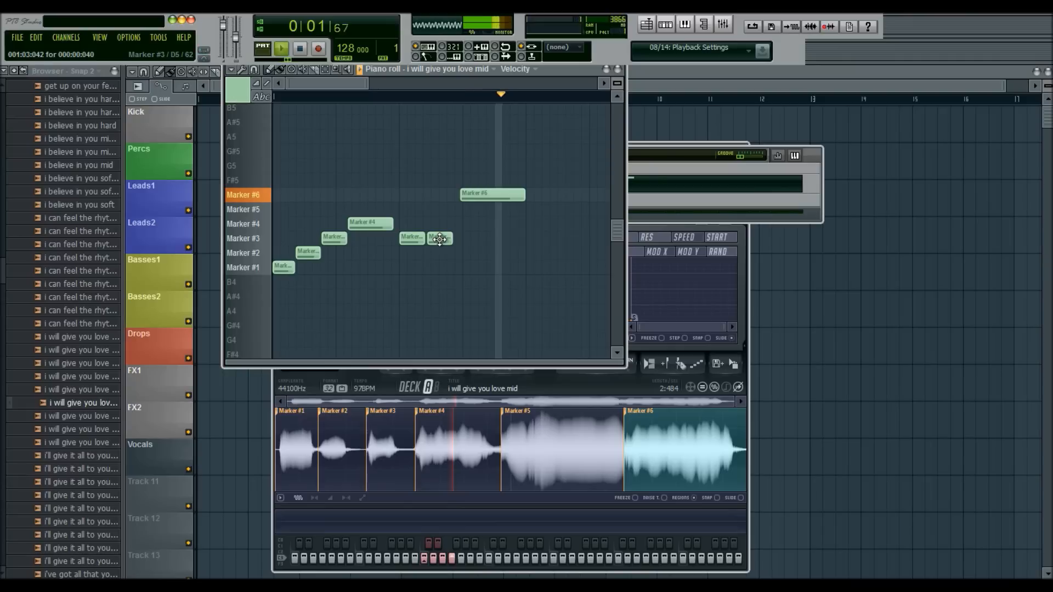
key(space)
- Delete the two added Marker #3 notes, redraw a Marker #5 note ending where Marker #6 starts, and close the piano roll
right_click(442, 239)
right_click(414, 238)
drag(403, 210, 460, 213)
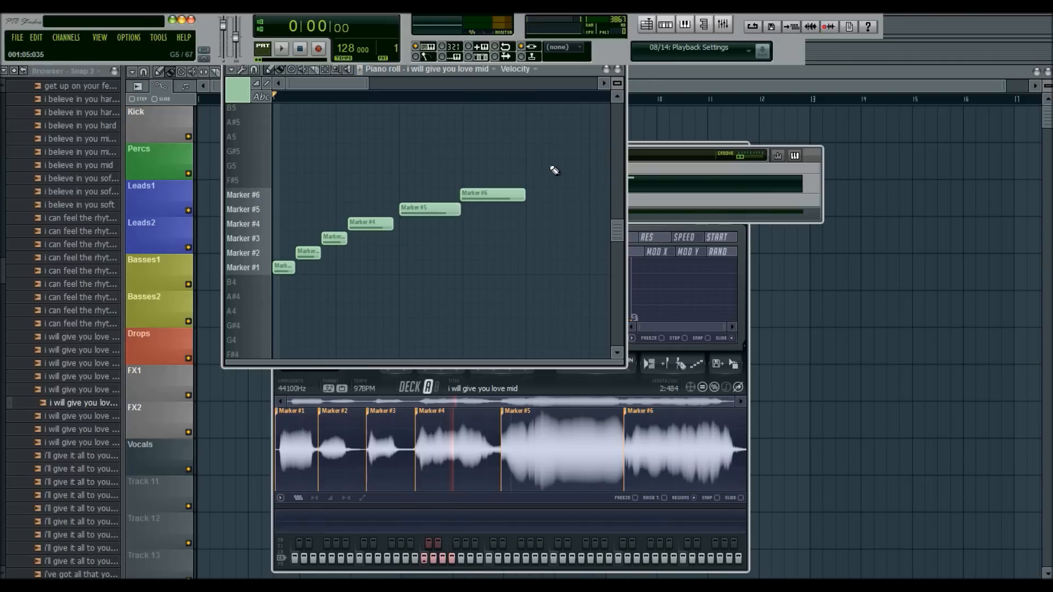
click(617, 69)
- Return to Slicex and examine its articulator envelopes for panning, volume, filter cutoff, resonance, speed and start
click(492, 230)
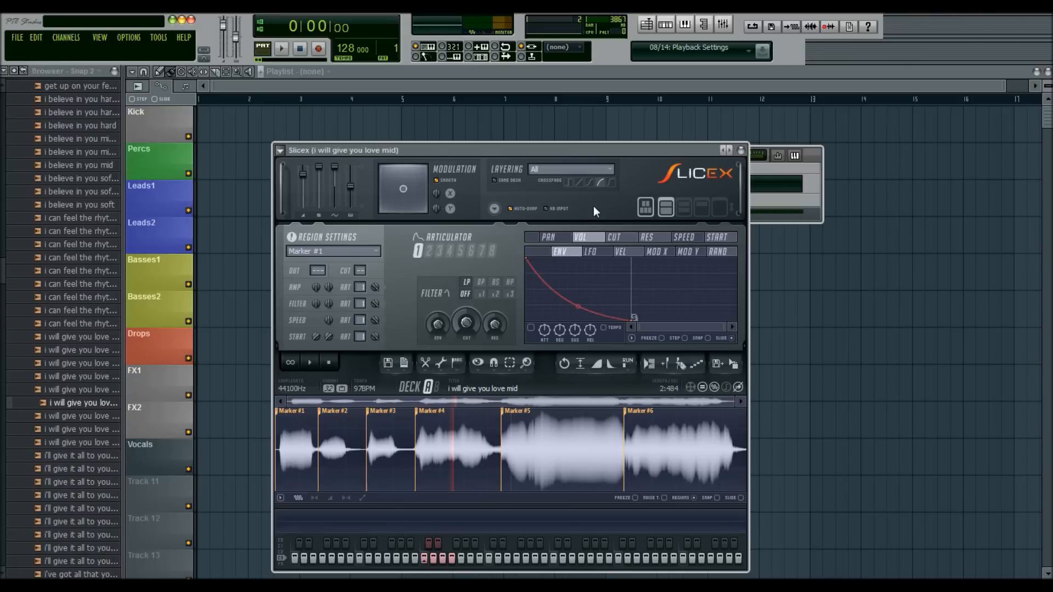
click(562, 239)
click(580, 237)
click(614, 238)
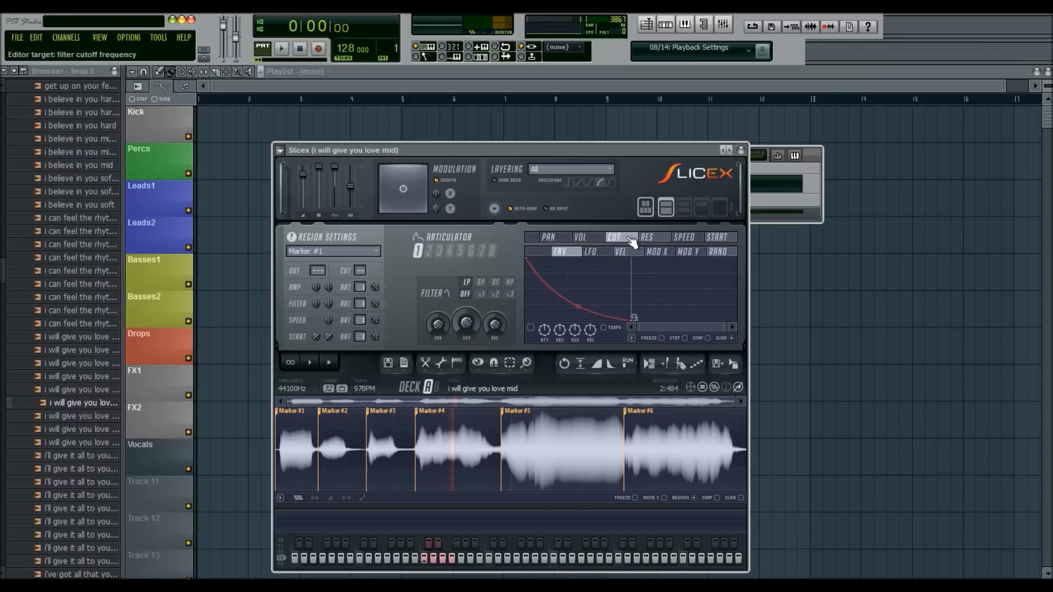
click(649, 238)
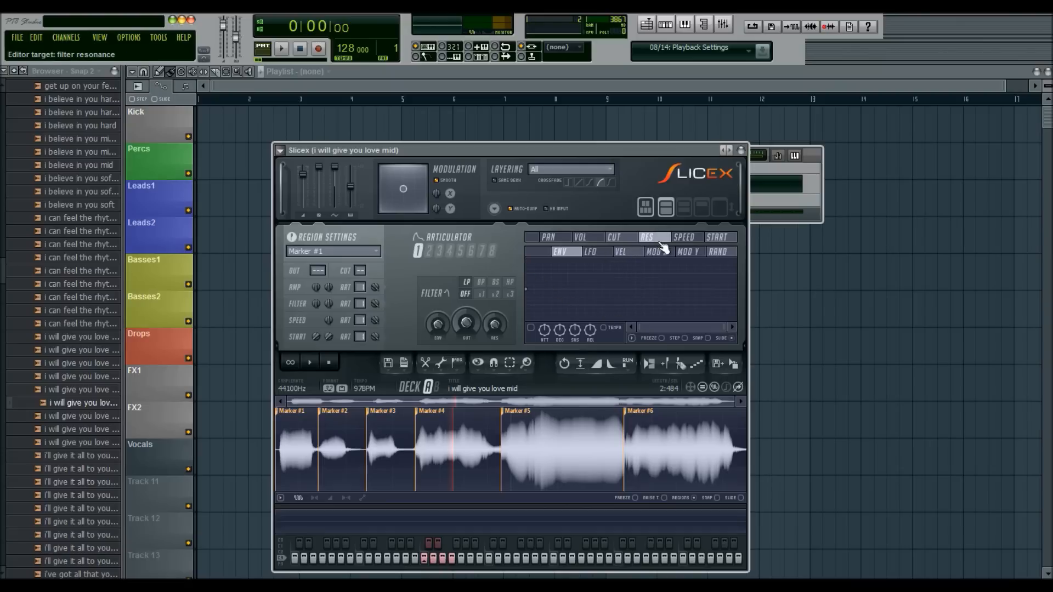
click(688, 239)
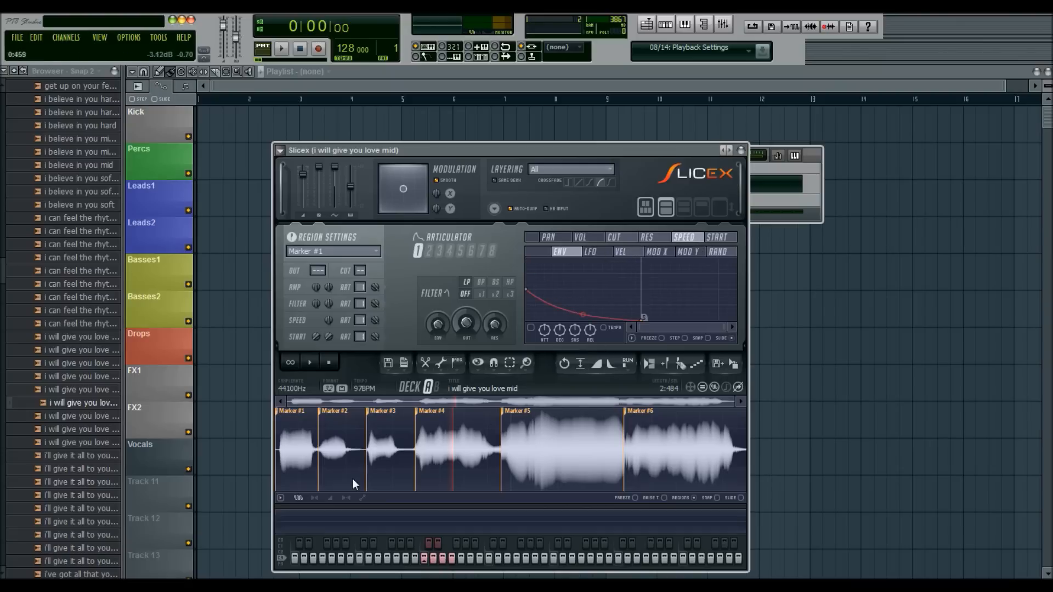
click(712, 238)
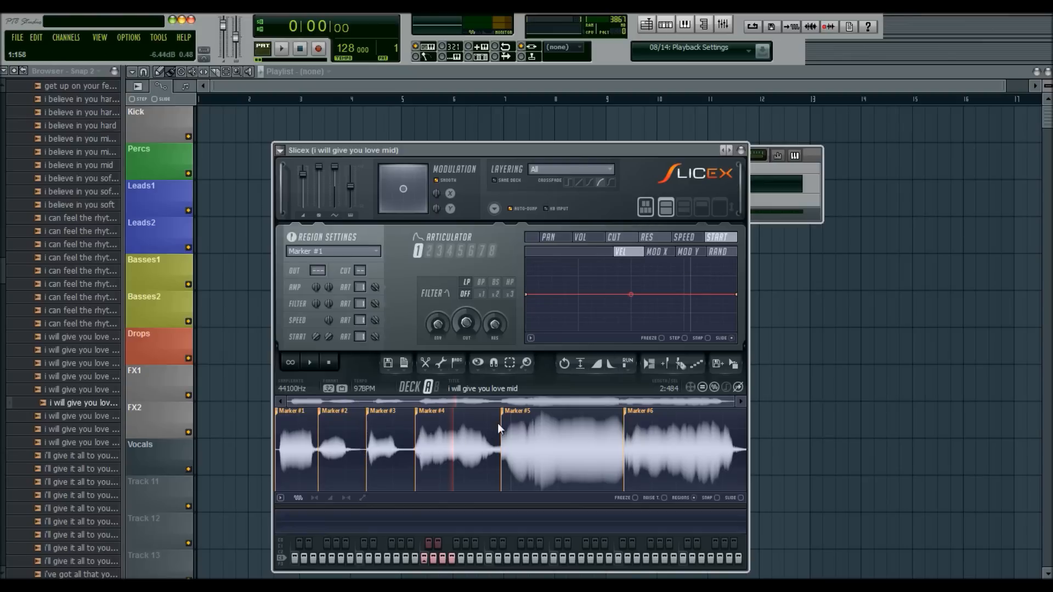
- Target the filter cutoff in the articulator editor, try the band-pass filter type and set it back to low pass
click(632, 236)
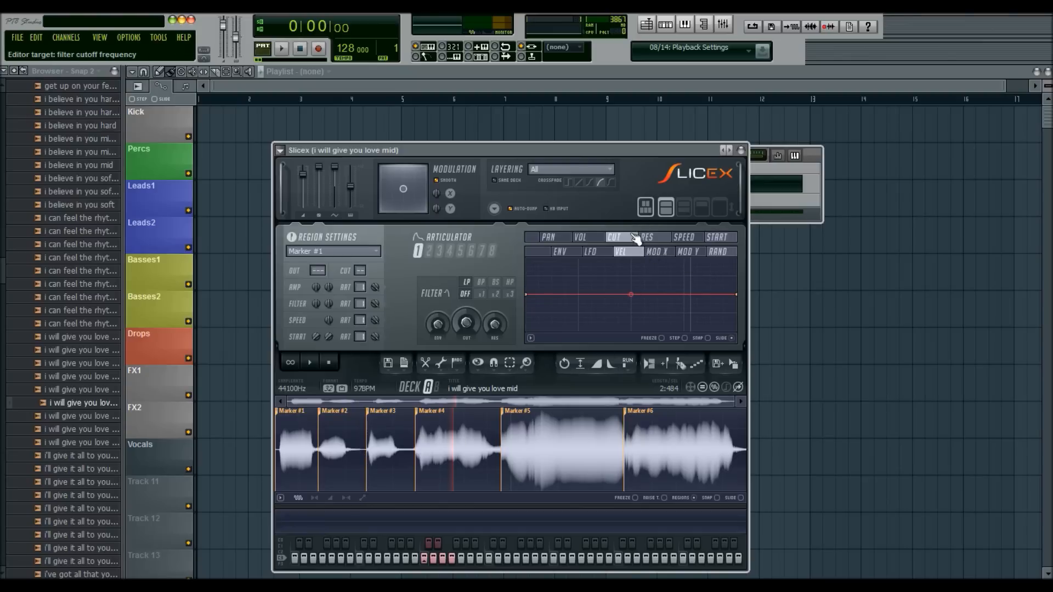
click(482, 284)
click(466, 281)
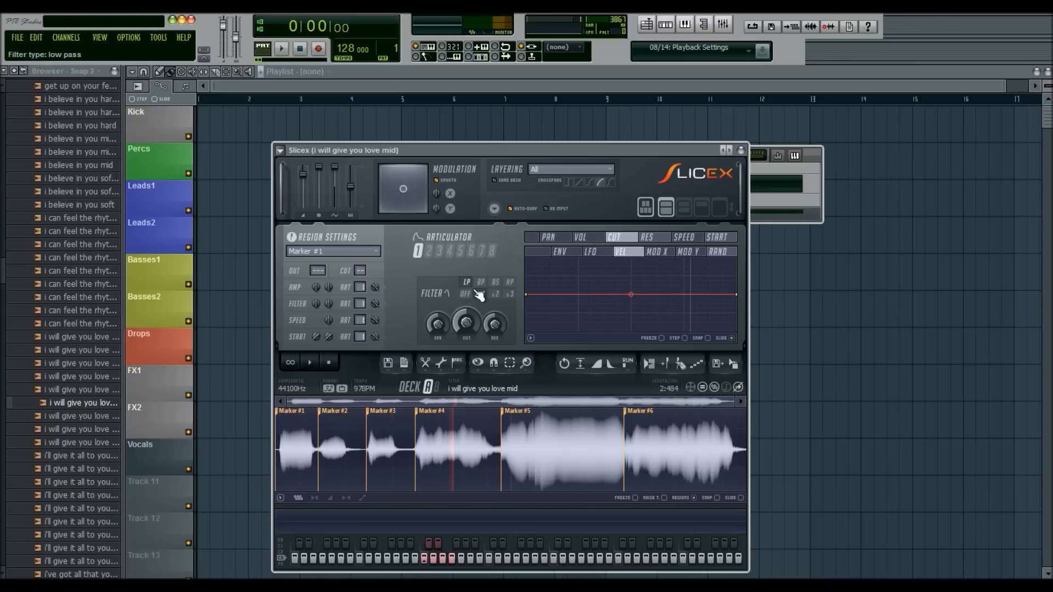
- Audition the filter with a cutoff sweep and the band-pass, band-stop and high-pass types, and finish on low pass with the filter off
drag(467, 323, 466, 274)
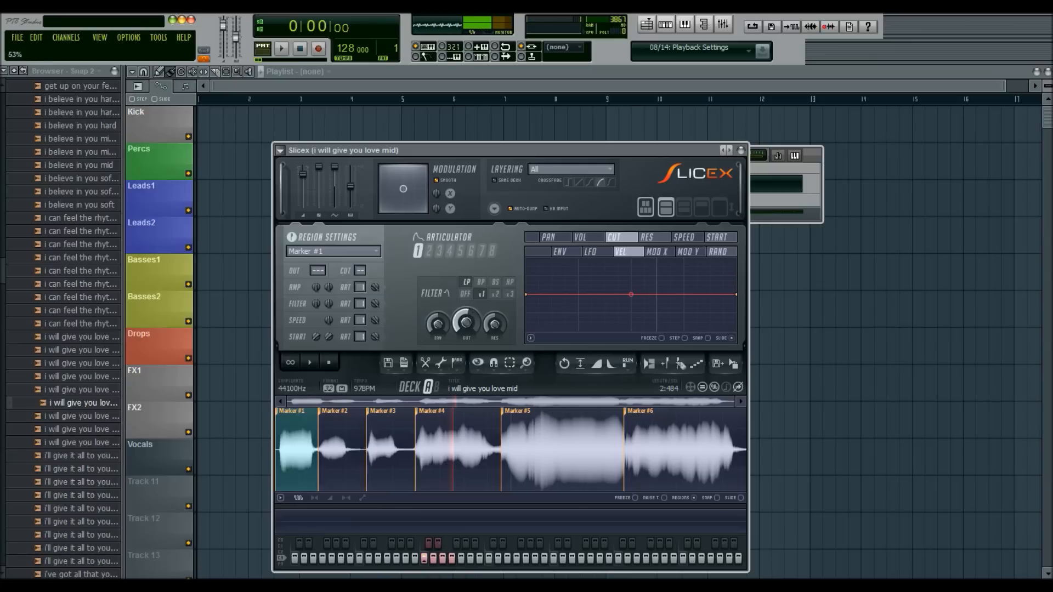
right_click(467, 321)
click(467, 315)
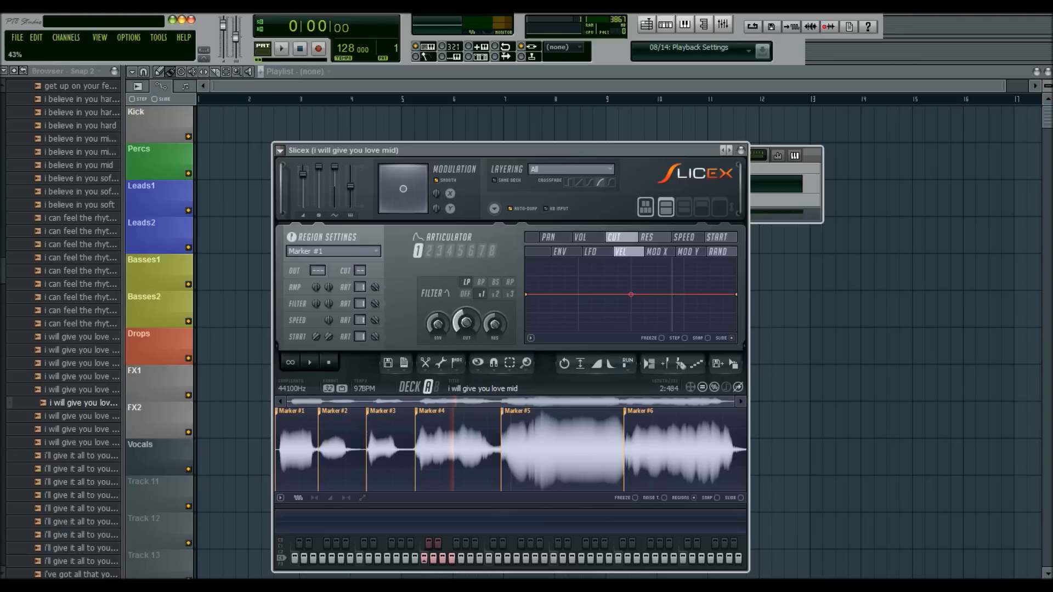
click(481, 282)
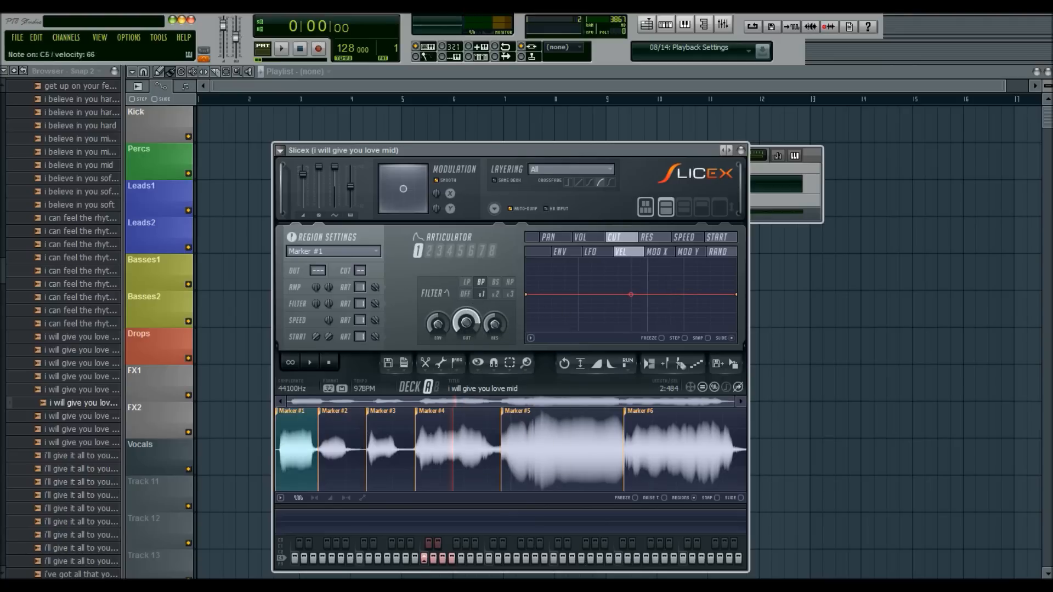
click(499, 282)
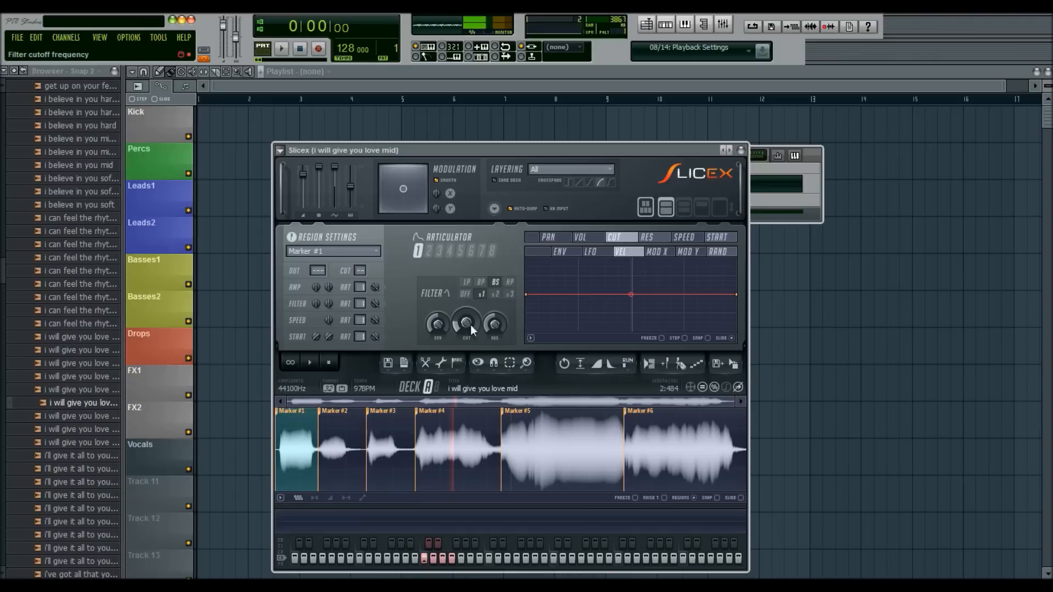
click(509, 282)
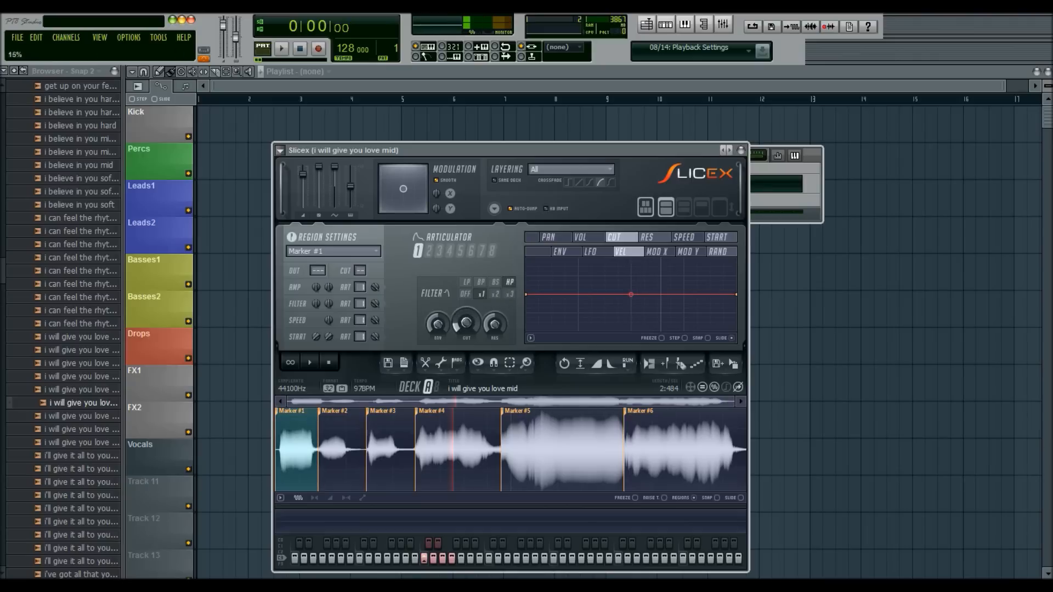
click(467, 282)
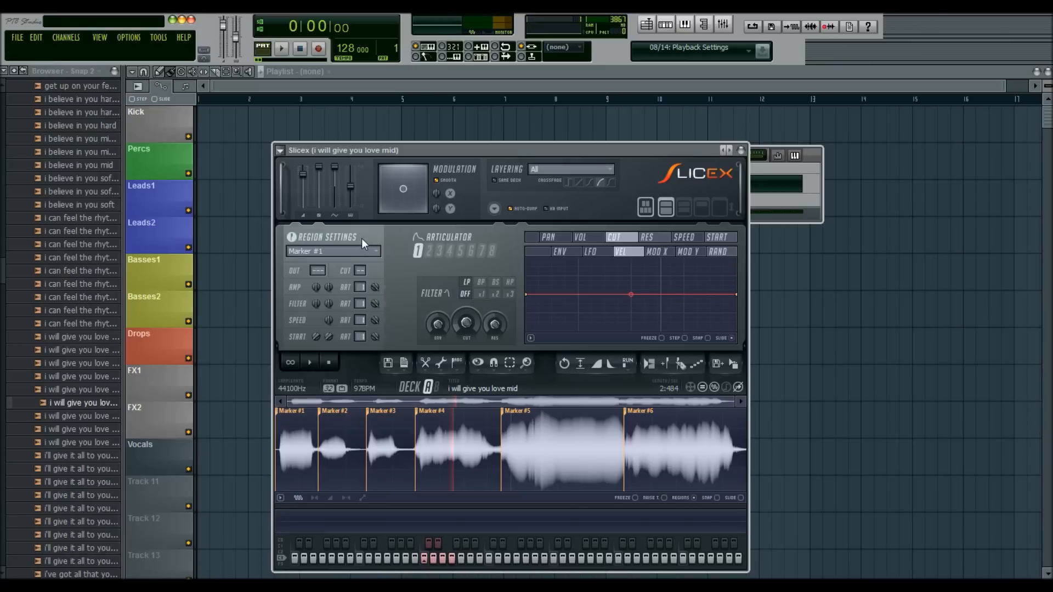
- Examine the region settings for Marker #2 and Marker #1, including the speed control and additional region options, and clear the slice selection
click(355, 251)
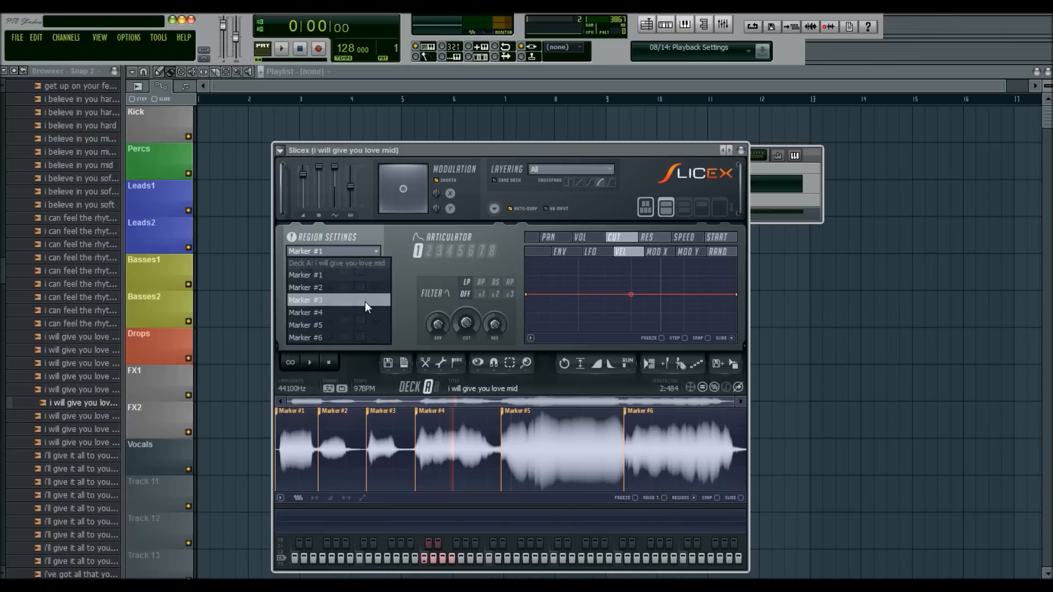
click(344, 289)
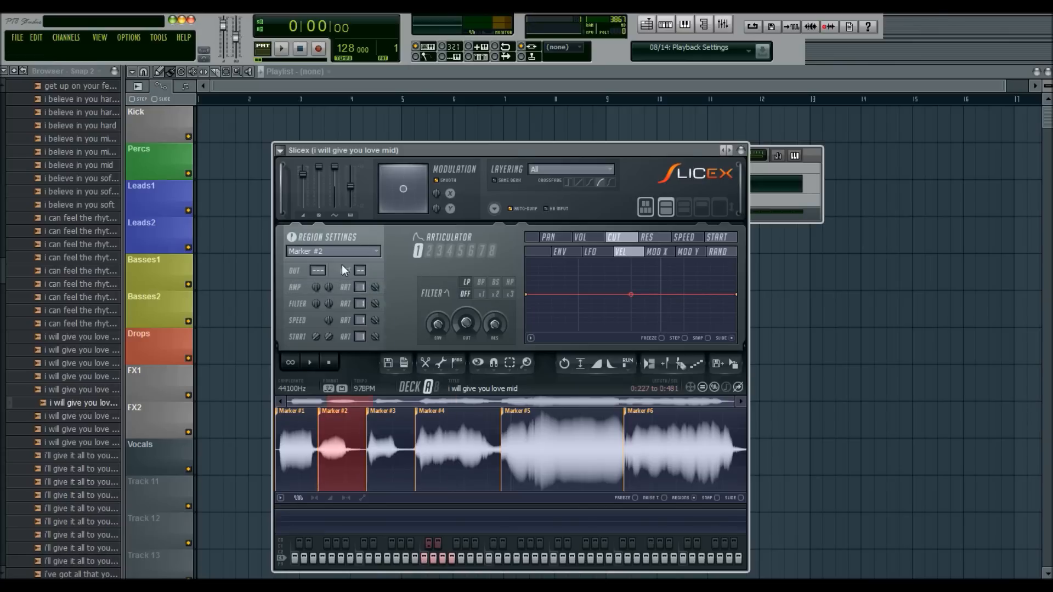
click(346, 247)
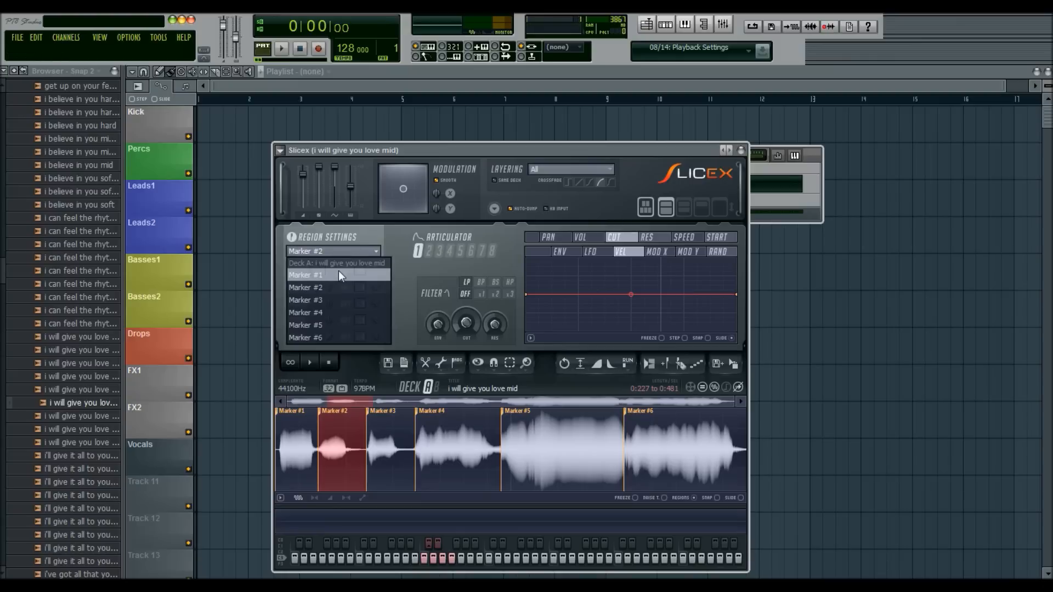
click(337, 274)
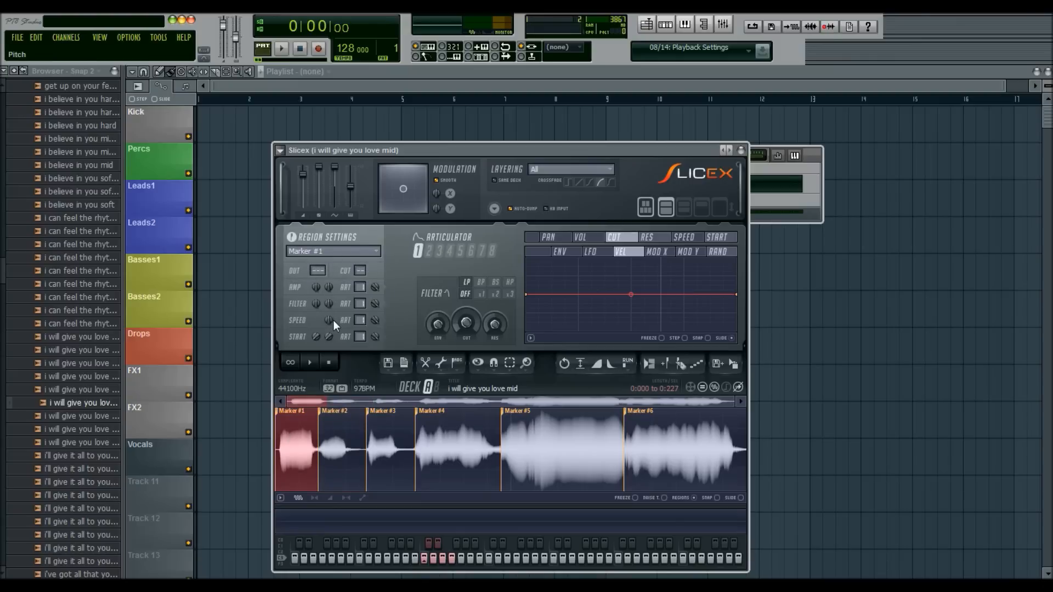
mouse_move(334, 322)
mouse_down()
mouse_move(334, 305)
mouse_move(334, 348)
mouse_move(333, 294)
mouse_move(334, 323)
mouse_up()
click(294, 238)
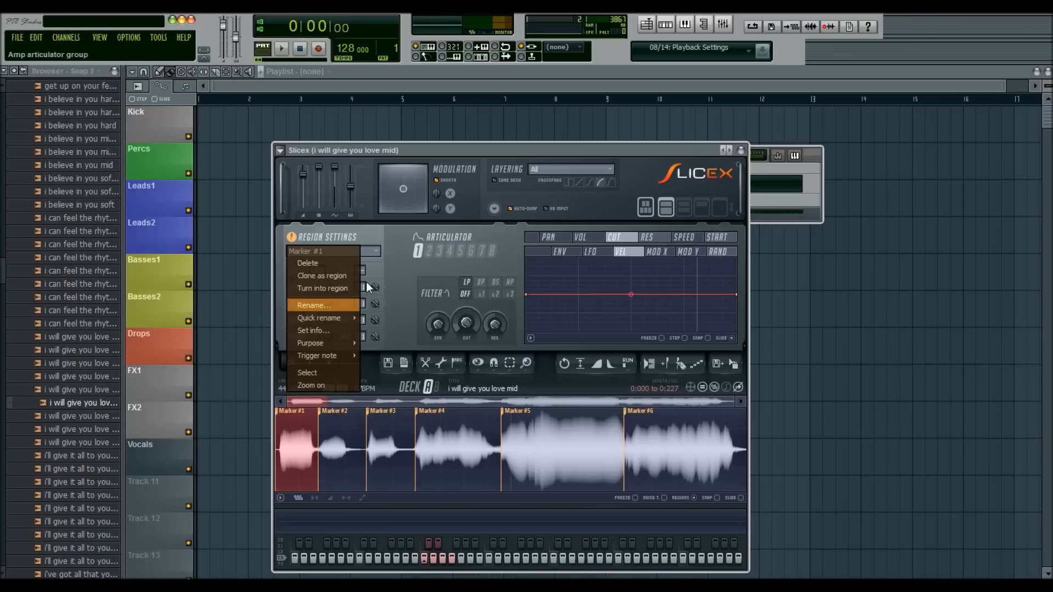
click(377, 228)
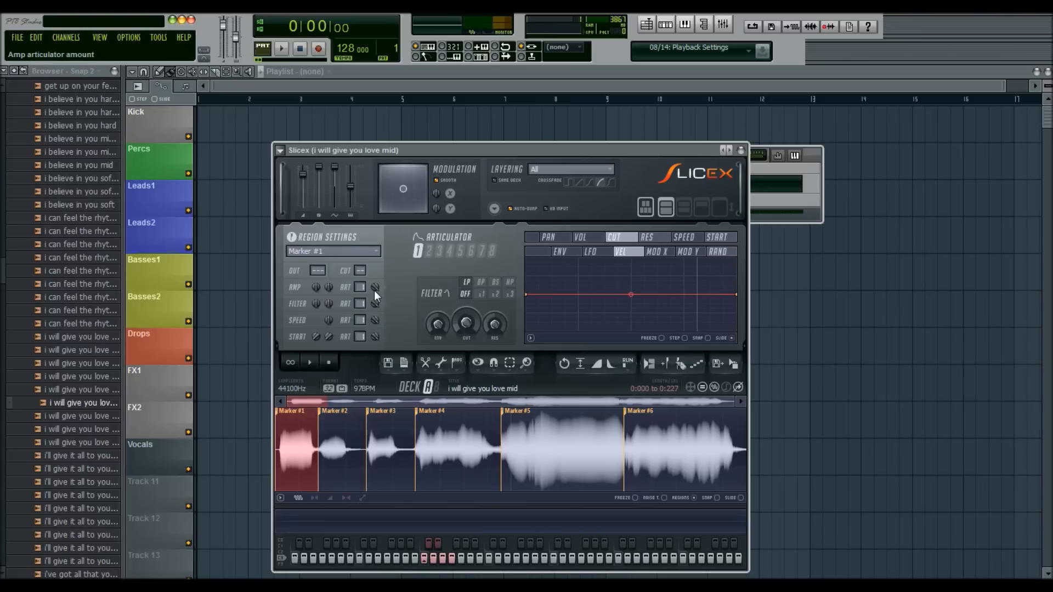
click(396, 436)
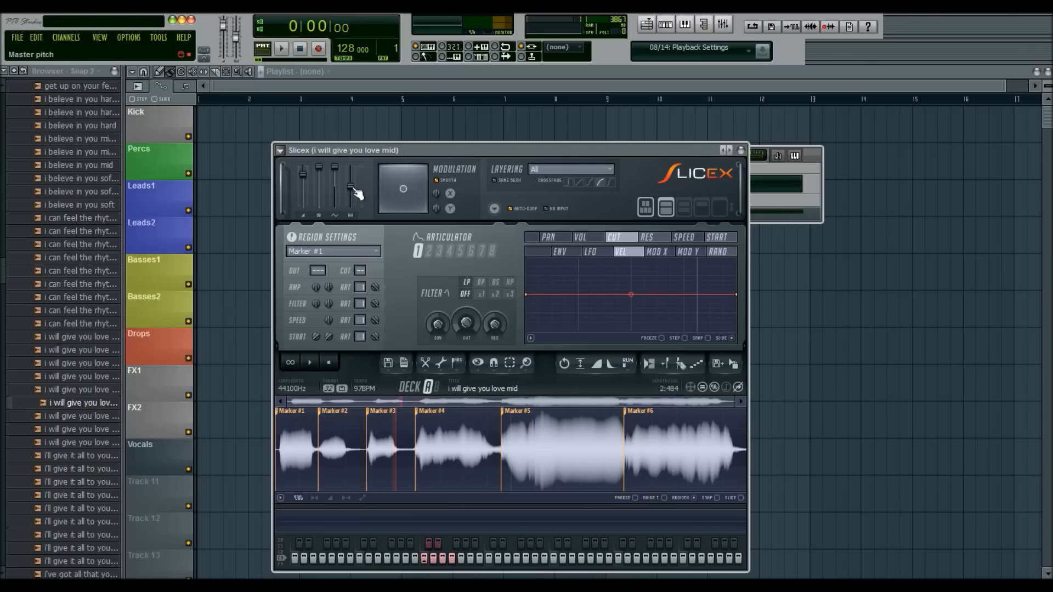
- Try raising the master pitch to different amounts while auditioning slices, and reset it to default
drag(350, 186, 350, 175)
drag(351, 175, 351, 178)
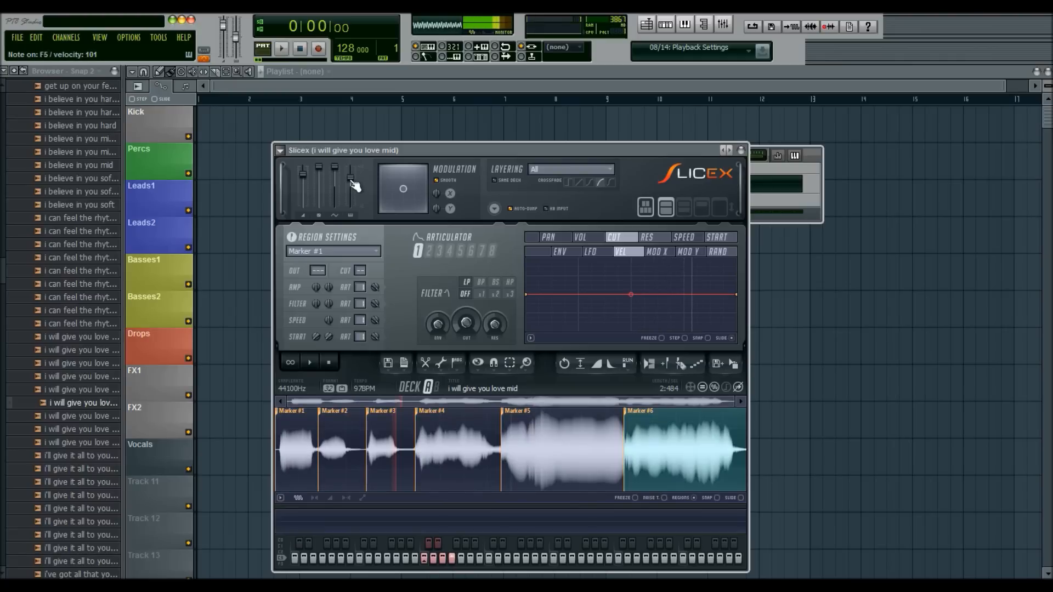
drag(352, 178, 355, 182)
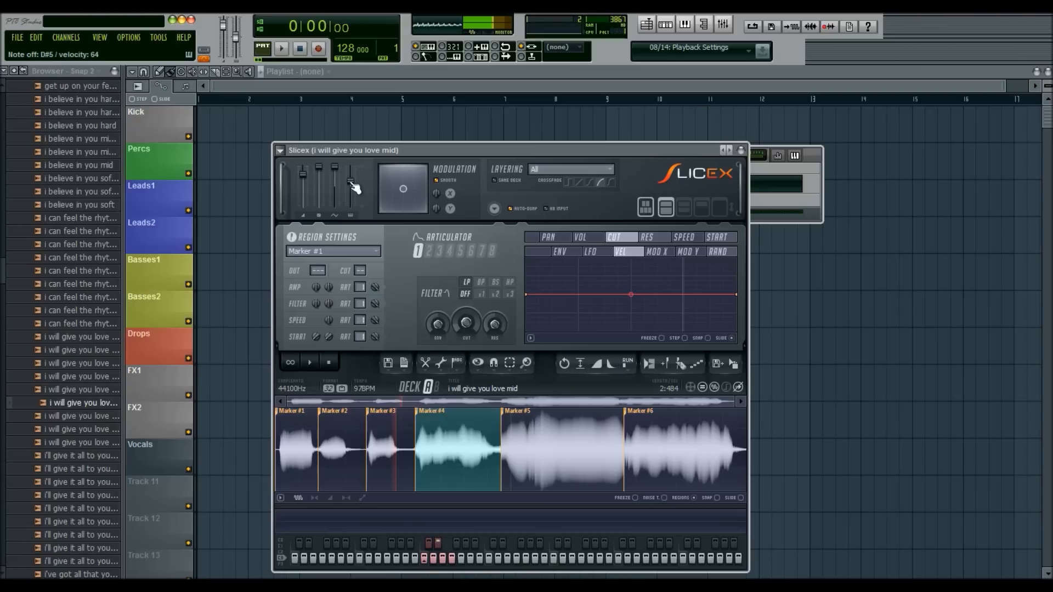
right_click(352, 184)
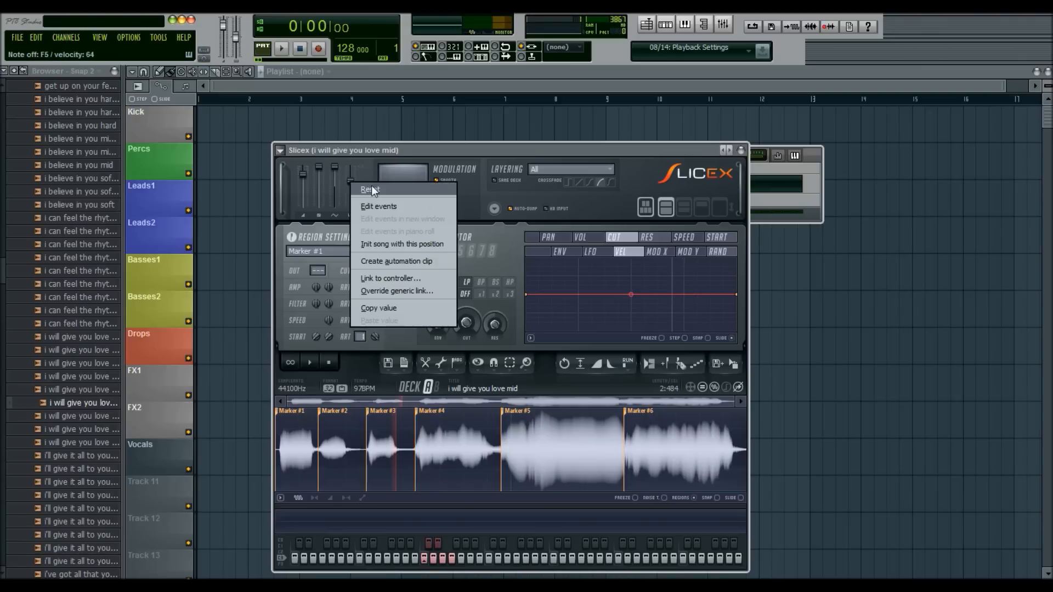
click(371, 188)
- Lower the master pitch and move the modulation pad's point straight down to the lower edge of the pad
drag(356, 197, 353, 210)
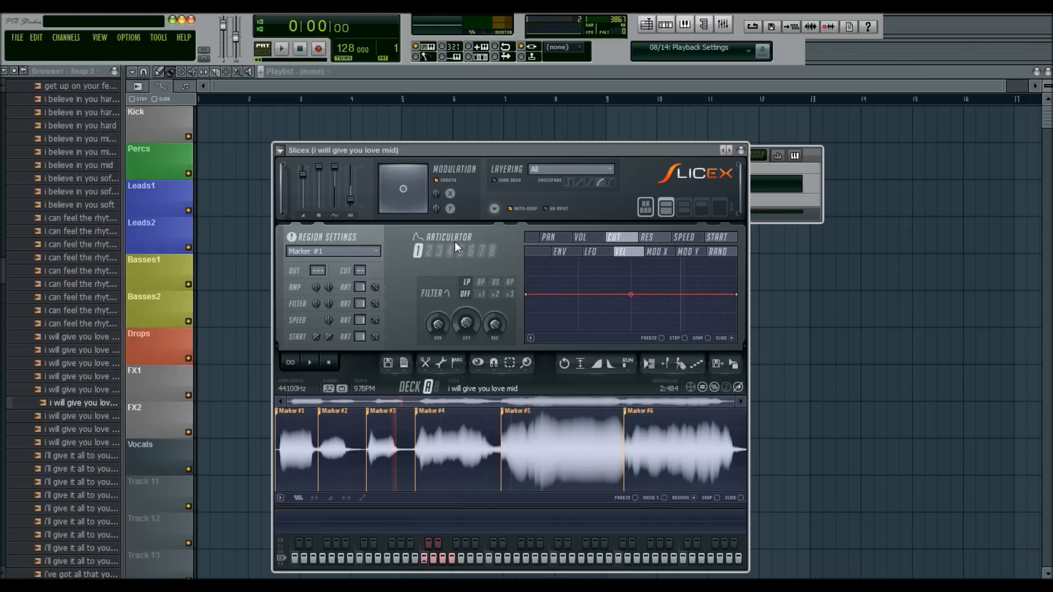
mouse_move(402, 187)
mouse_down()
mouse_move(387, 188)
mouse_move(407, 189)
mouse_move(415, 175)
mouse_move(396, 182)
mouse_move(403, 190)
mouse_up()
mouse_move(403, 189)
mouse_down()
mouse_move(400, 201)
mouse_move(398, 182)
mouse_move(406, 208)
mouse_up()
- Try moving the Marker #2 note up to Marker #5 in the piano roll, play the pattern, restore the note and return to Slicex
click(741, 150)
click(523, 189)
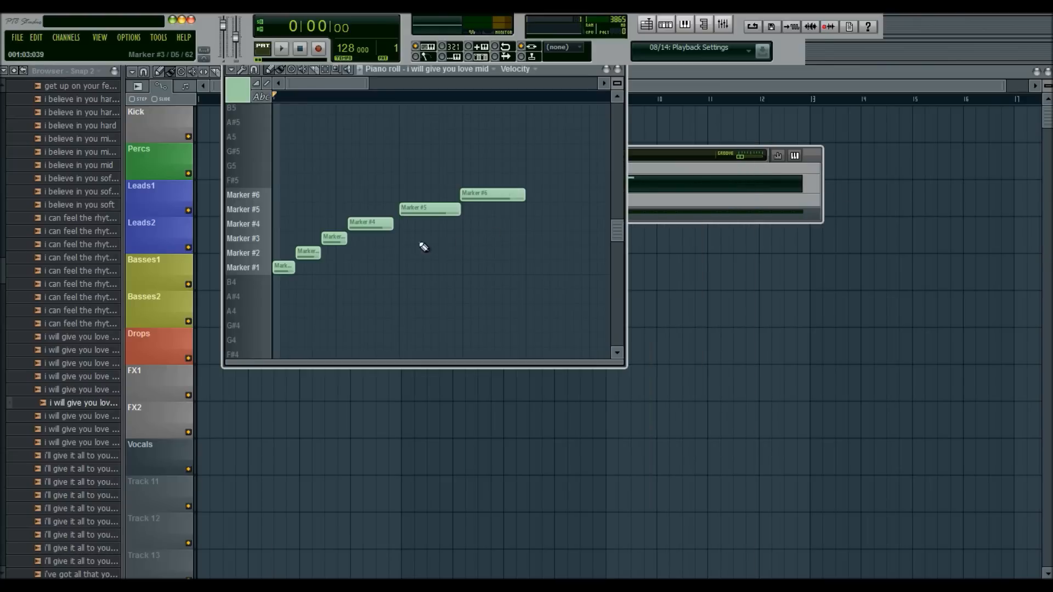
drag(313, 252, 313, 208)
key(space)
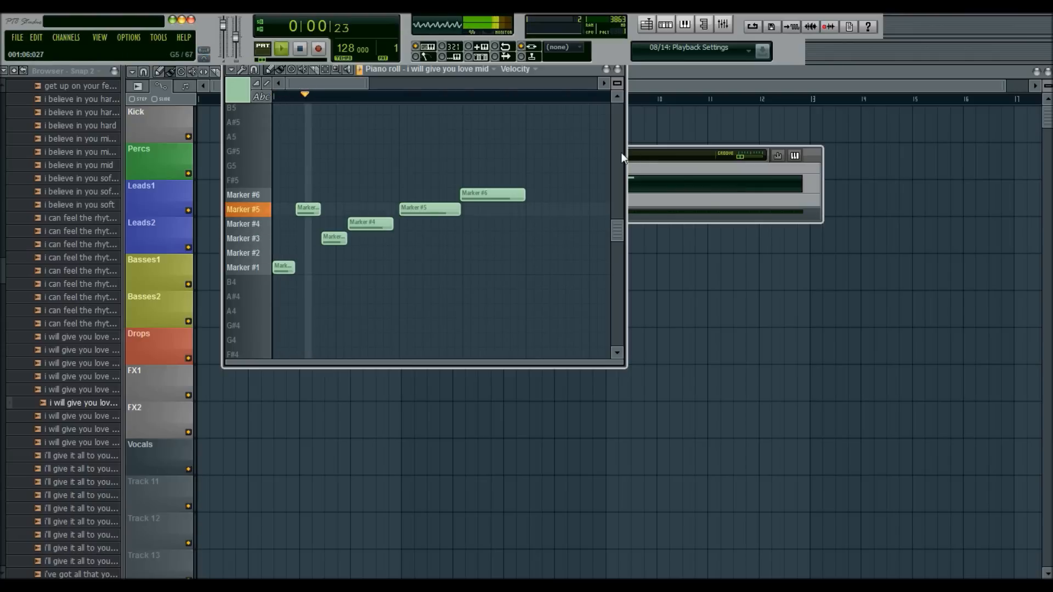
key(space)
mouse_move(310, 208)
mouse_down()
mouse_move(305, 236)
mouse_move(317, 251)
mouse_up()
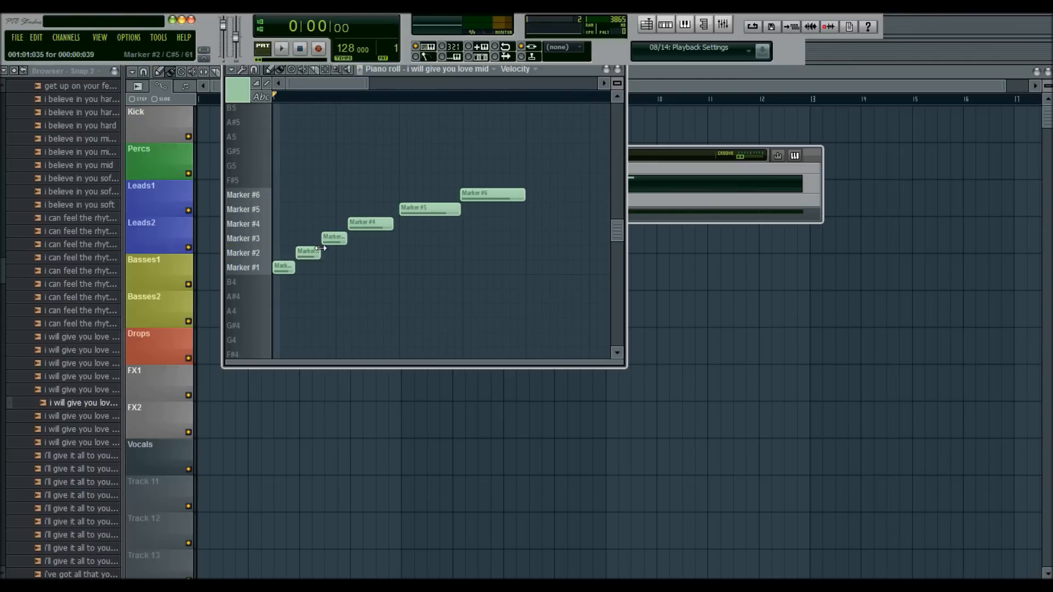
click(617, 69)
click(405, 185)
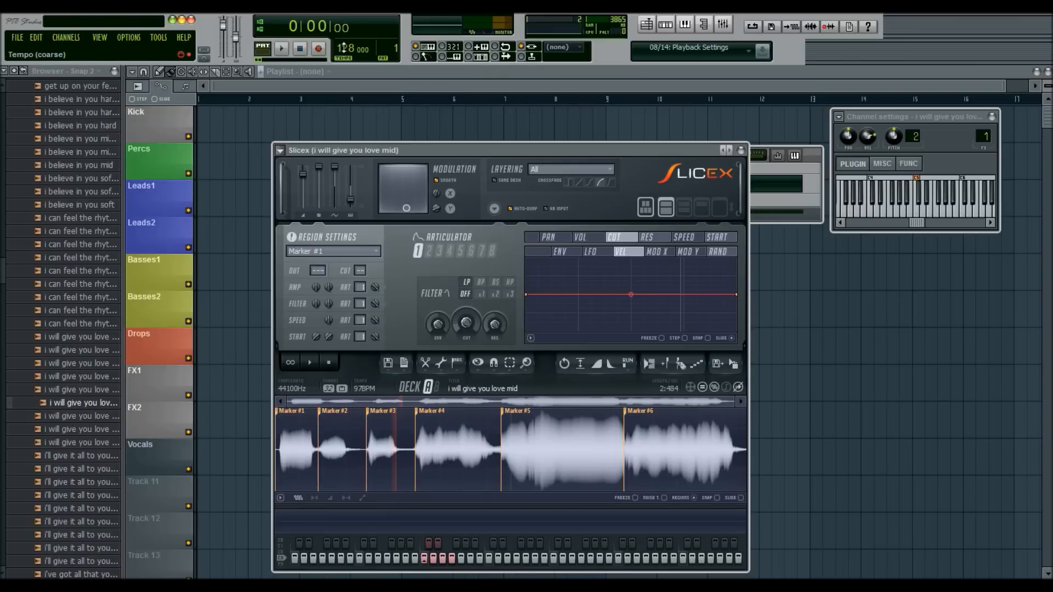
- Reset the master pitch to default and play the pattern through twice
right_click(353, 202)
click(365, 206)
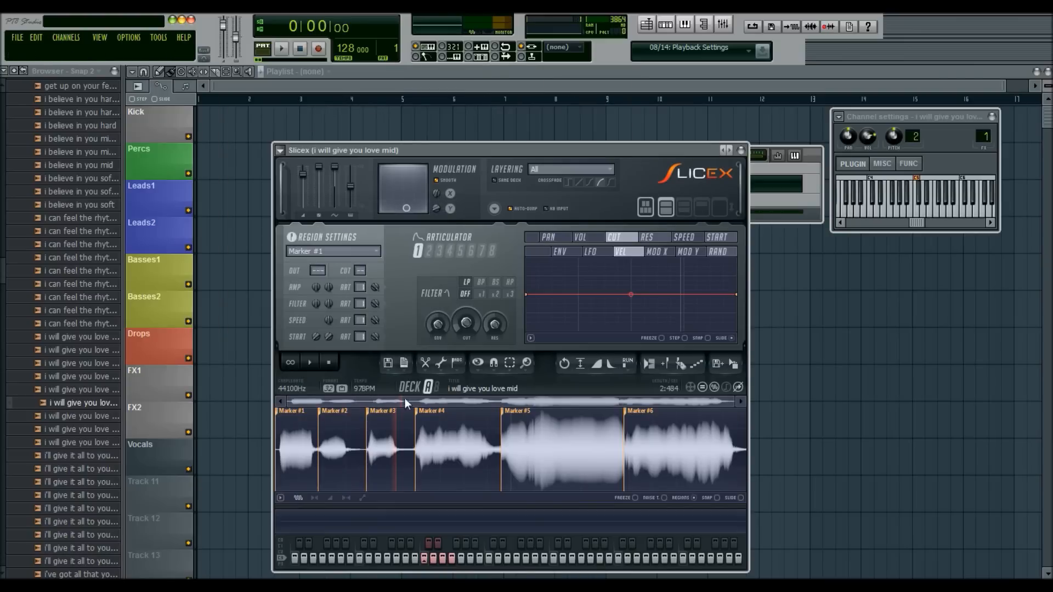
click(785, 174)
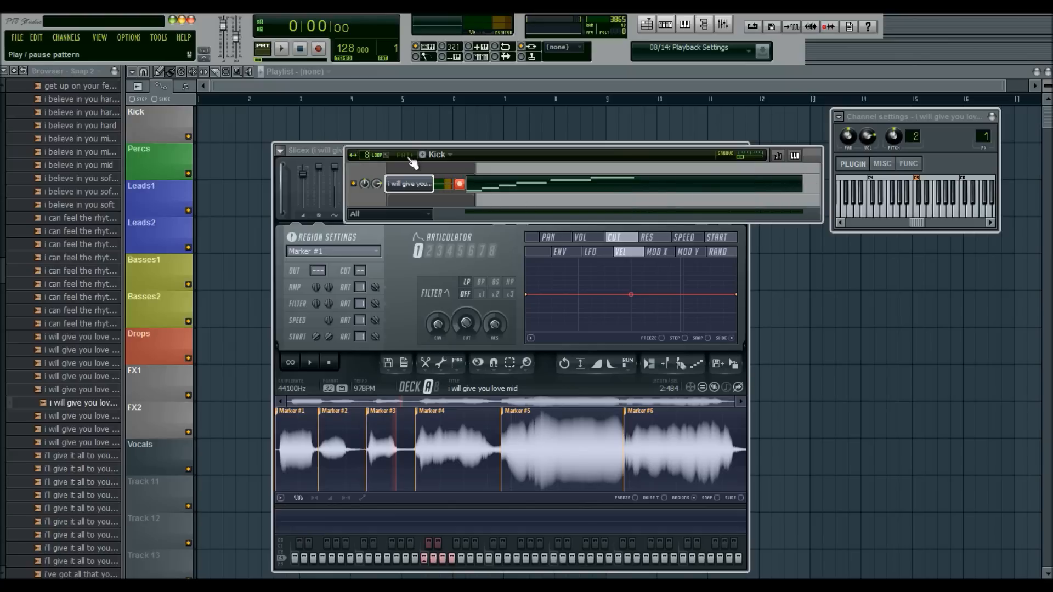
key(space)
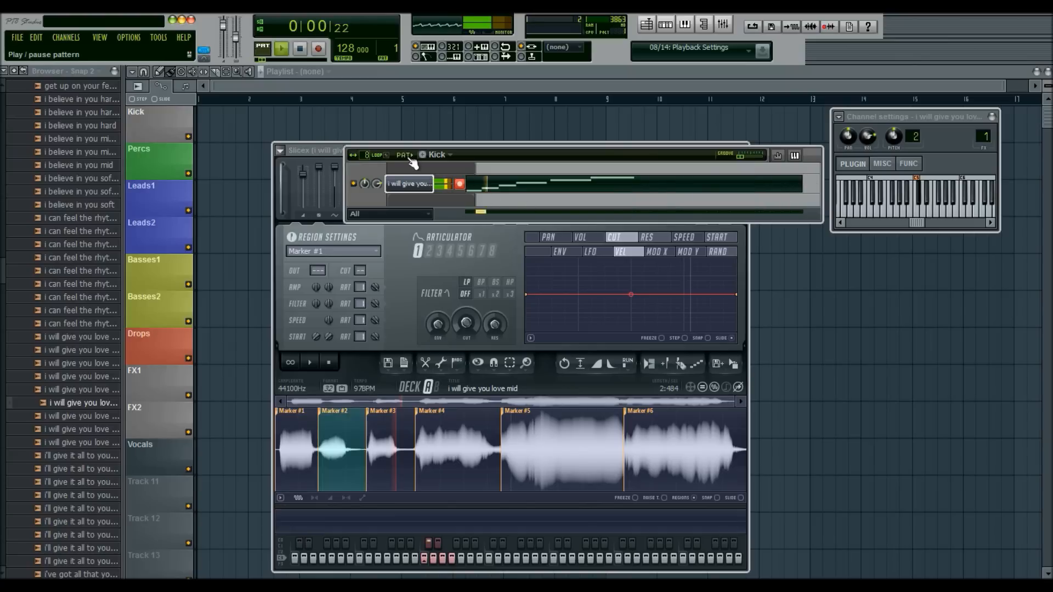
click(302, 49)
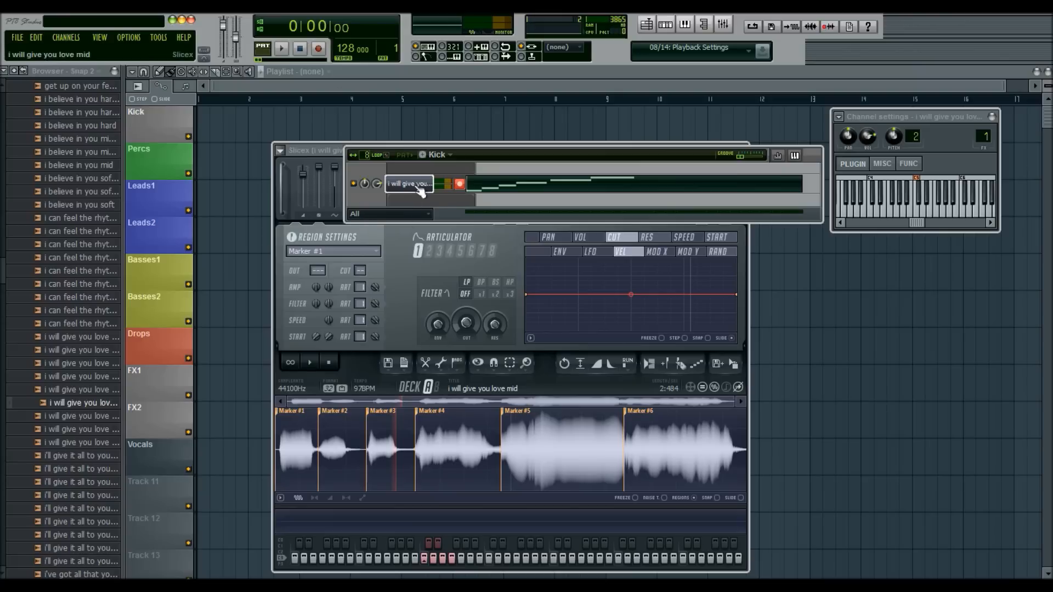
key(space)
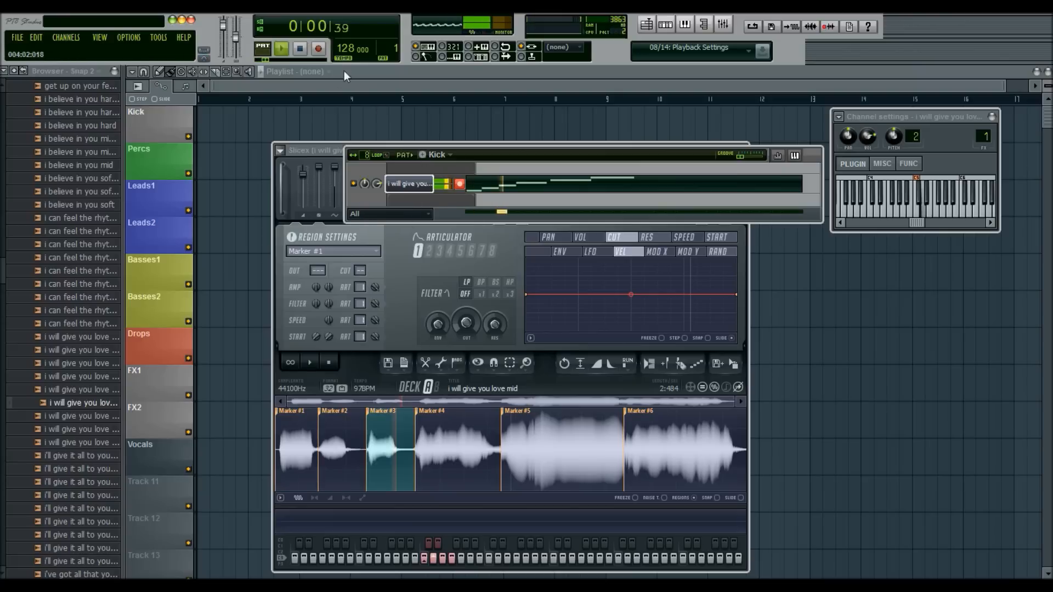
click(307, 49)
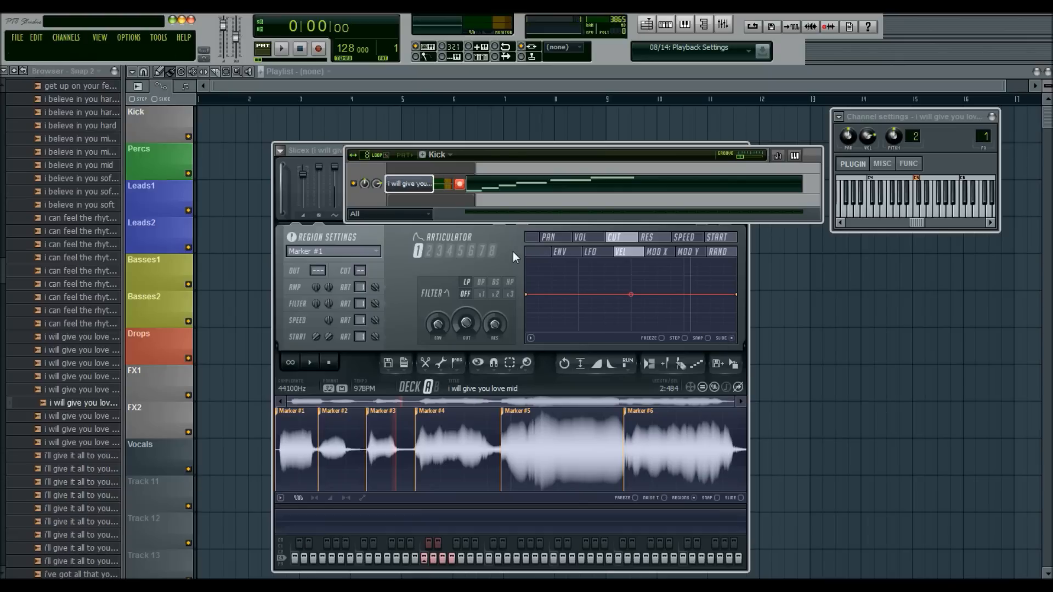
- Try a raised master pitch in Slicex while playing the pattern, and reset the pitch
click(340, 178)
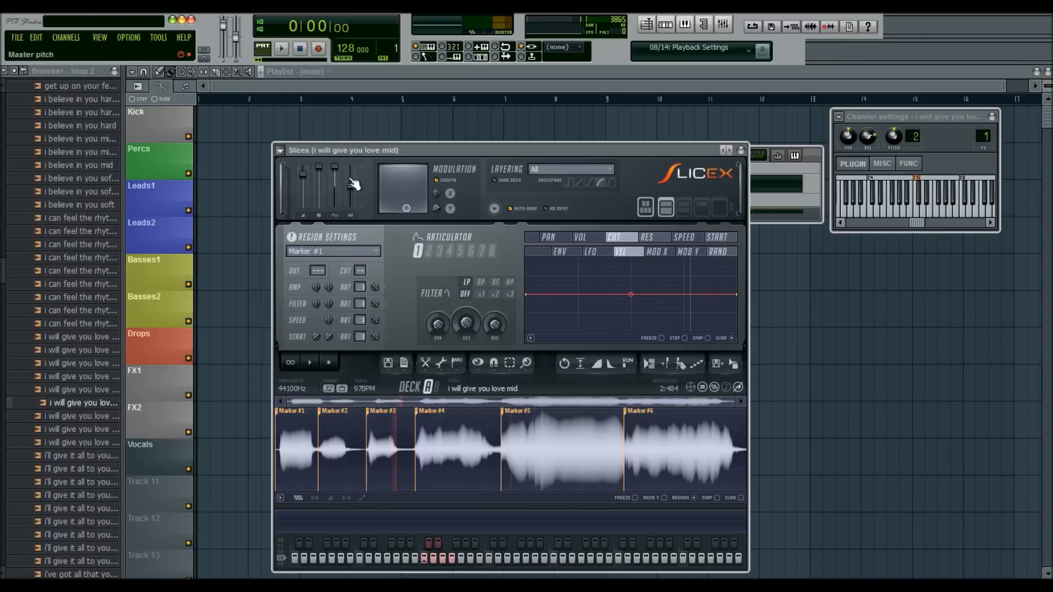
drag(351, 184, 350, 173)
key(space)
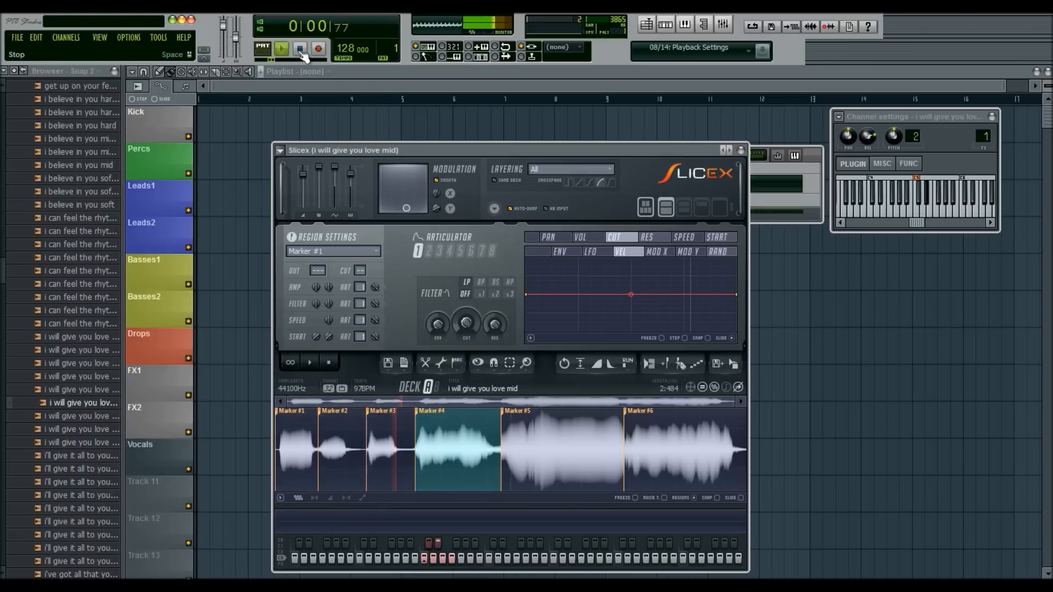
click(300, 49)
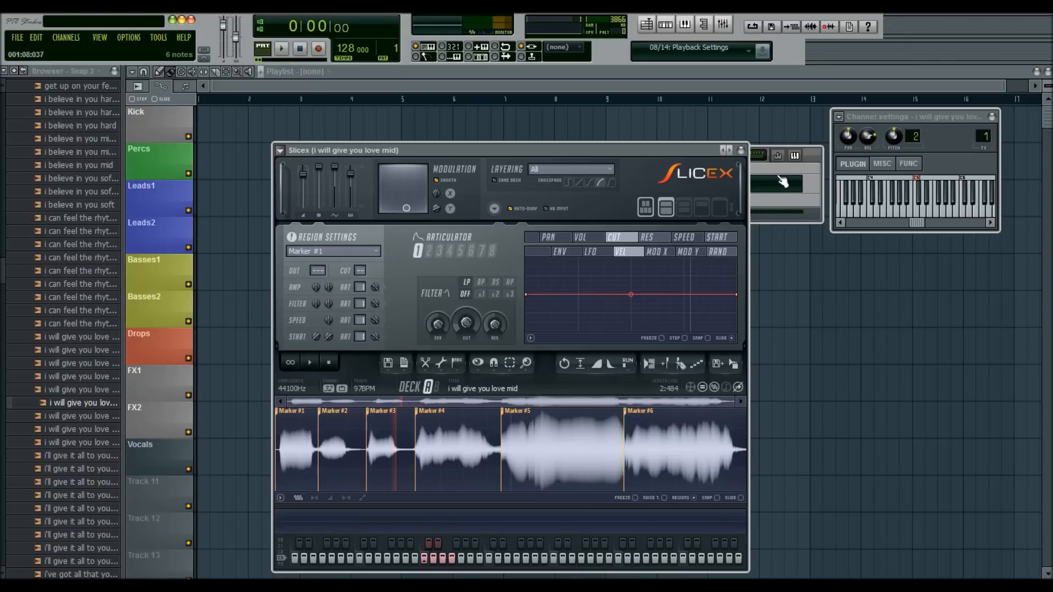
right_click(351, 177)
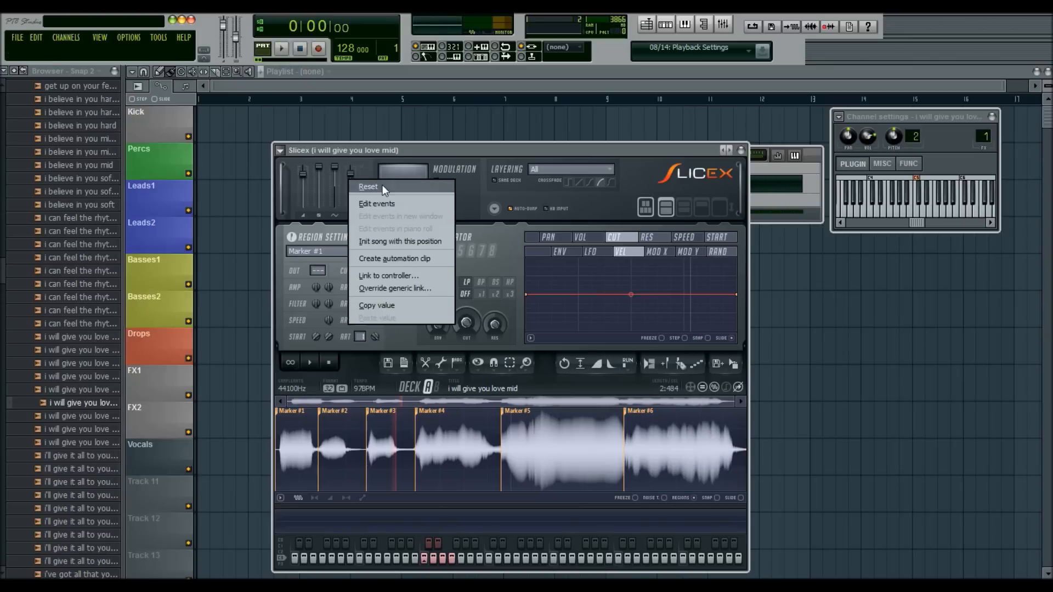
click(383, 185)
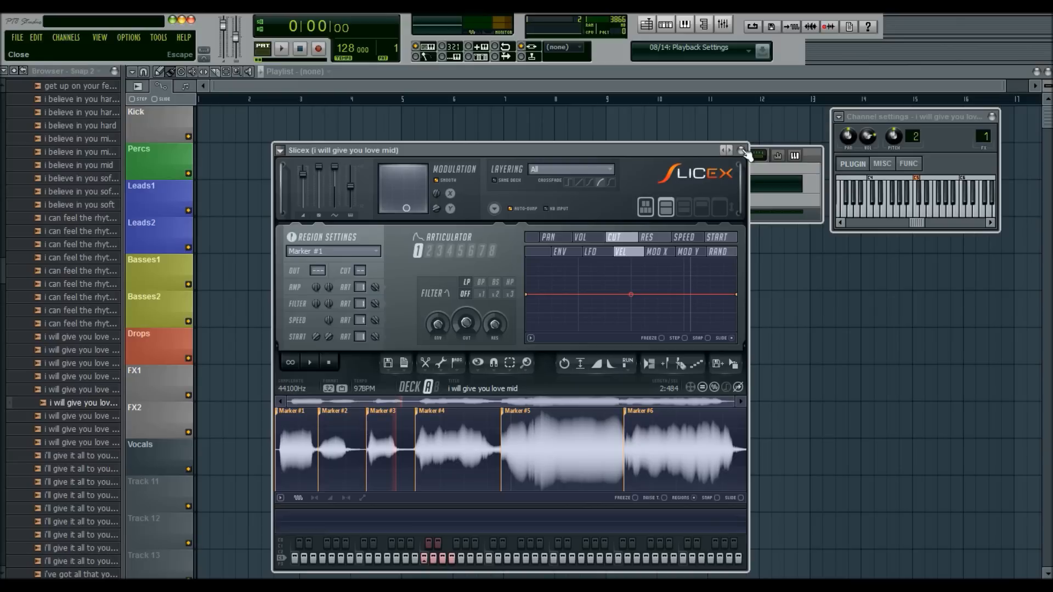
- Point out the Marker #4, Marker #5 and Marker #6 slices by placing the cursor inside each on the waveform
click(442, 461)
click(515, 447)
click(582, 449)
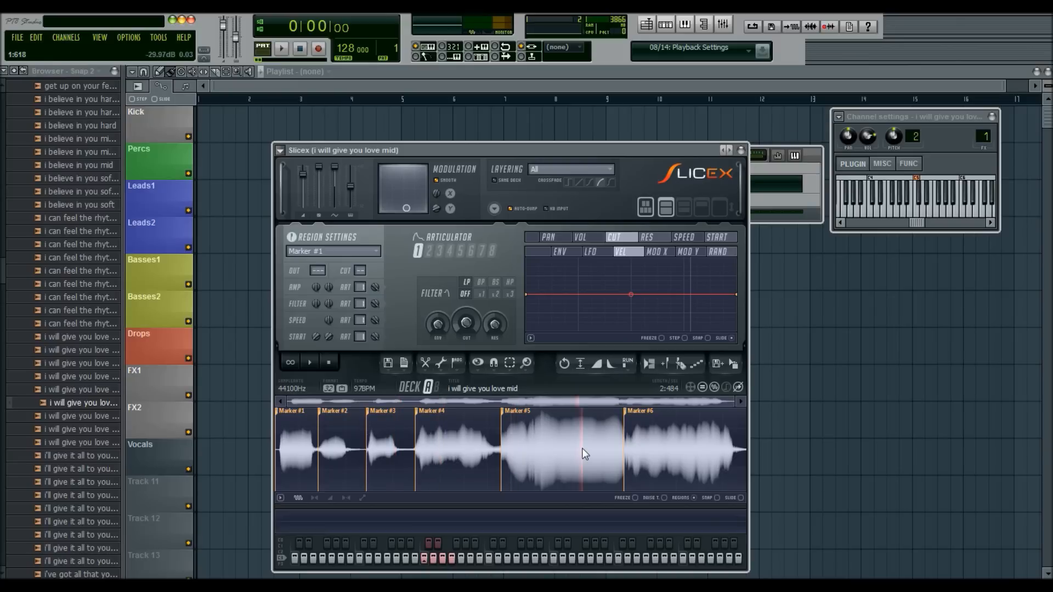
click(682, 439)
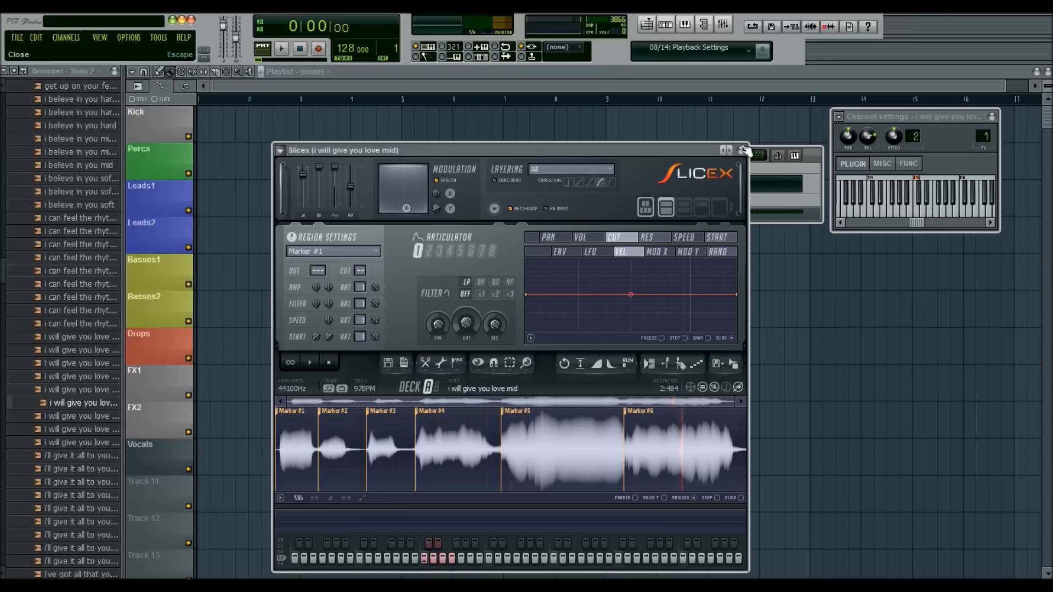